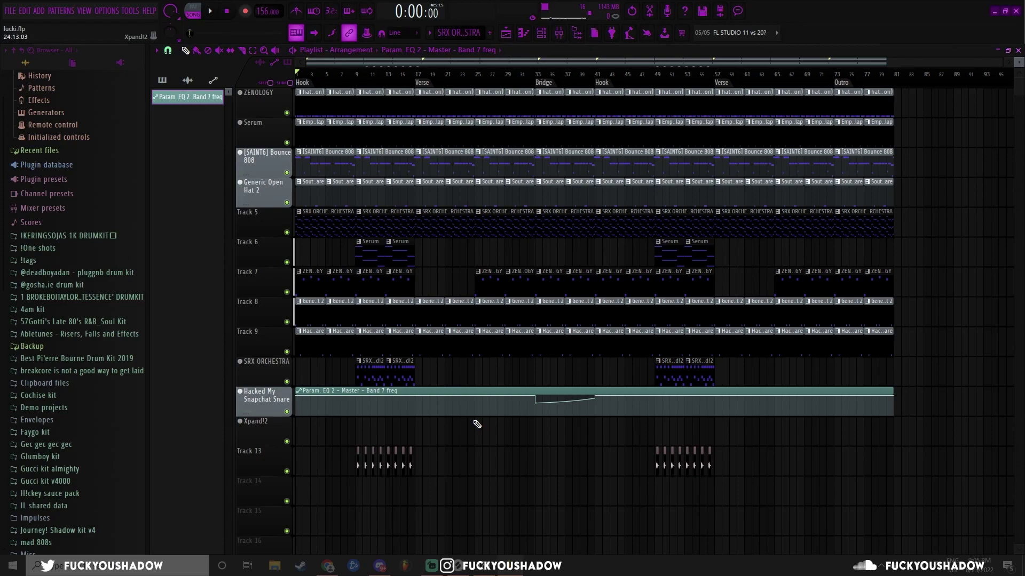
Review the project's channels and the instrument plugins in use, including the Serum pad preset and Xpand!2
key("F6")
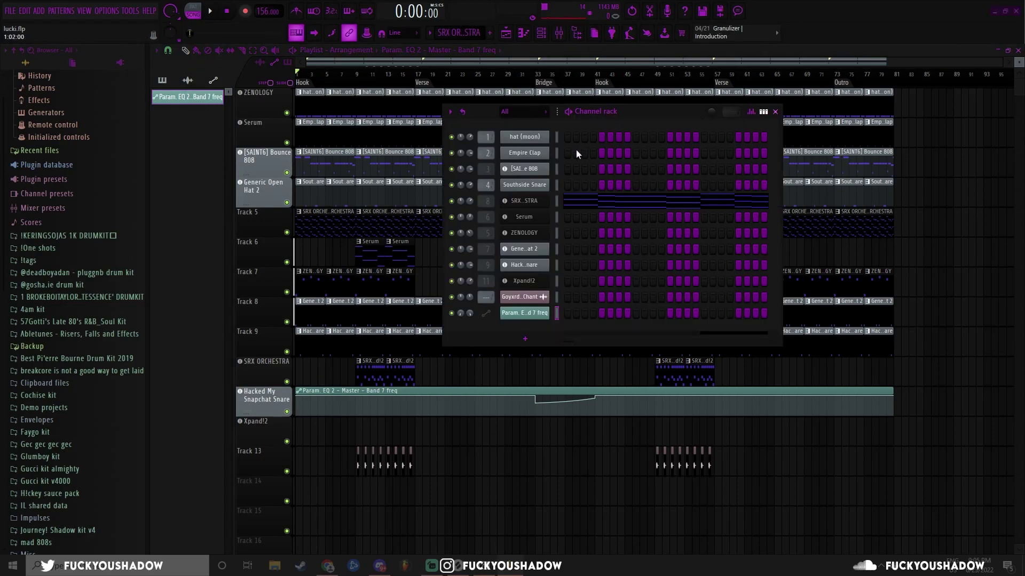
left_click(525, 169)
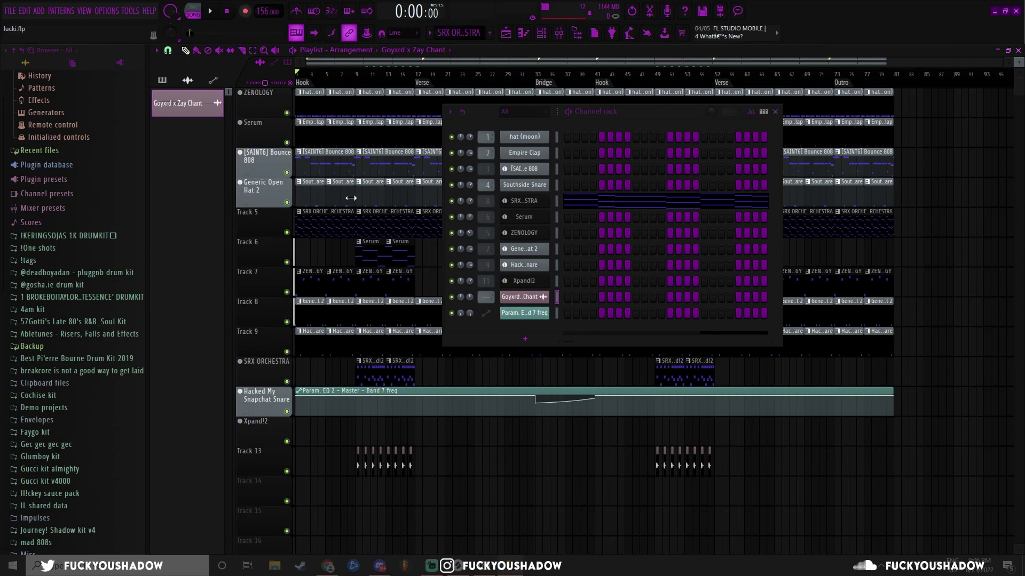
left_click(520, 171)
left_click_drag(270, 207, 293, 198)
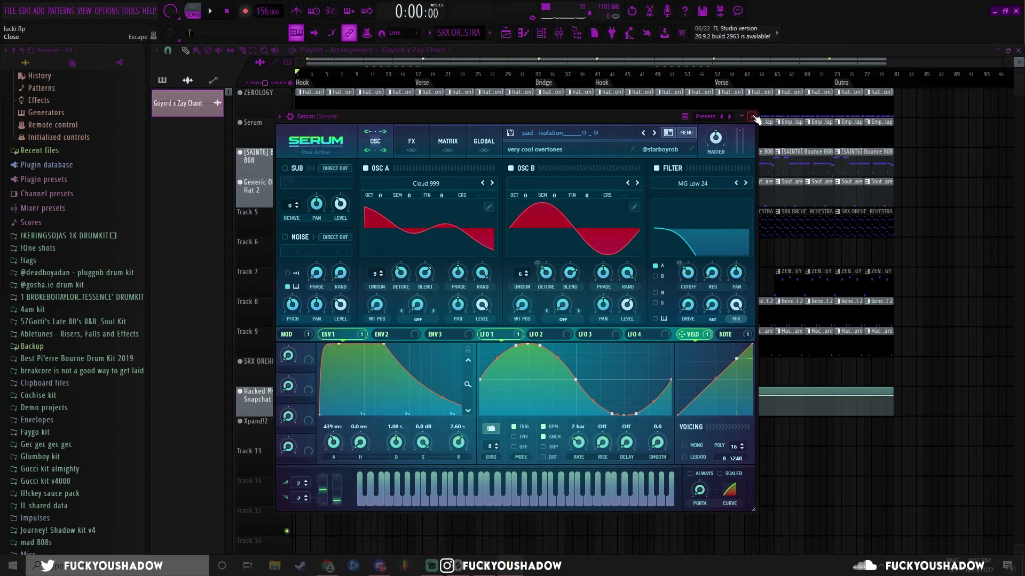
left_click(753, 116)
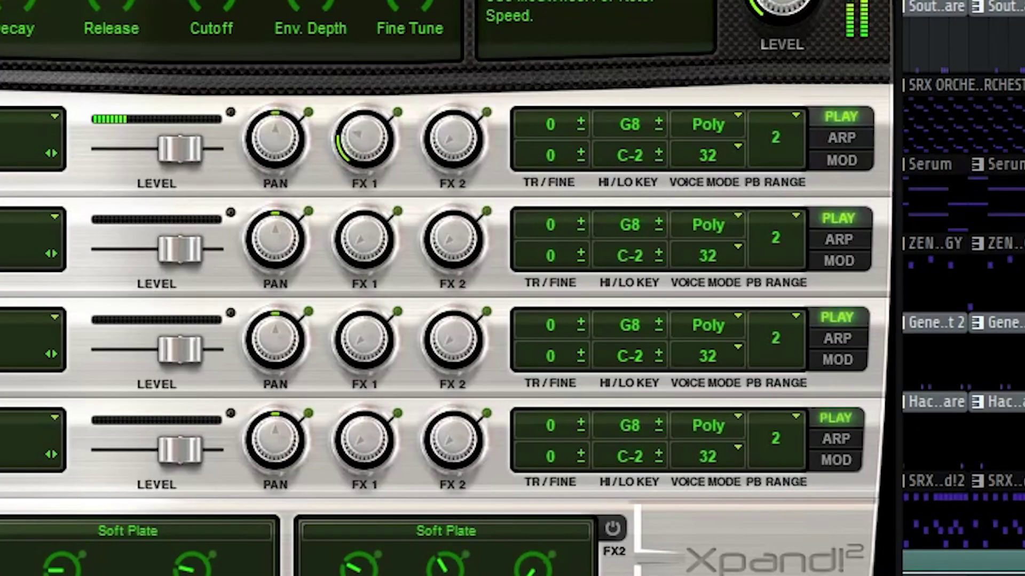
left_click(653, 141)
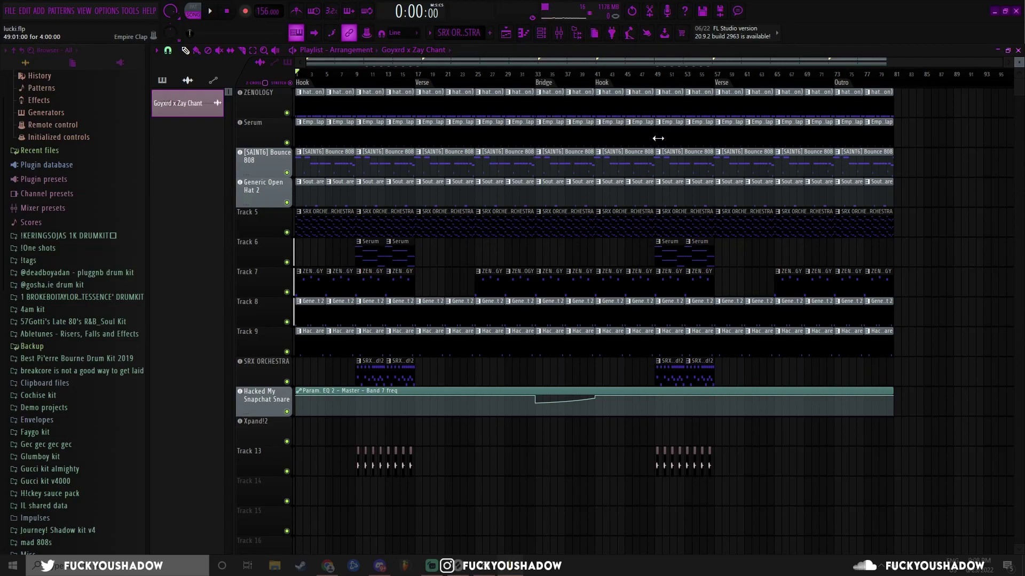
Open the SRX ORCHESTRA melody pattern from the playlist in the piano roll and play it back
double_click(494, 231)
scroll(470, 245, "up", 1)
scroll(473, 248, "down", 11)
scroll(470, 237, "up", 3)
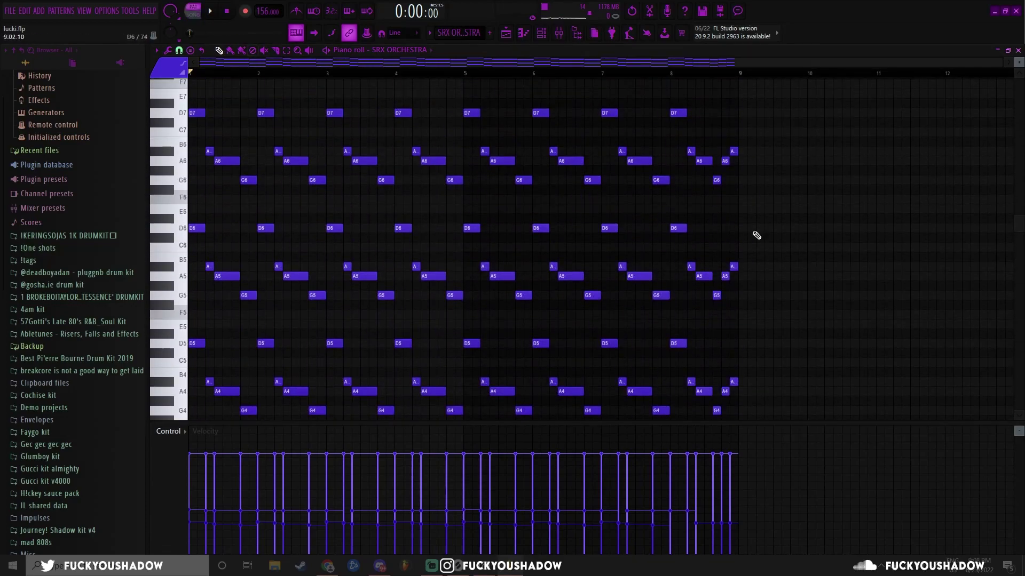
scroll(744, 229, "up", 3)
left_click_drag(1021, 63, 1022, 69)
scroll(925, 307, "up", 1)
scroll(924, 306, "down", 1)
scroll(924, 306, "up", 1)
key("space")
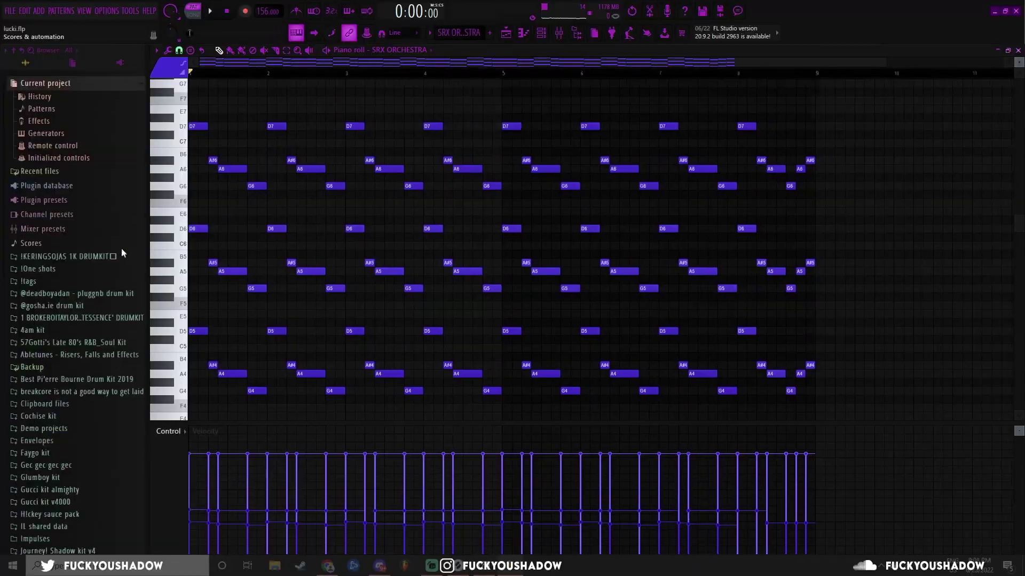
Examine the opening bar's middle-octave phrase D6, A#5, A5 and G5 in the SRX ORCHESTRA melody
scroll(217, 245, "up", 4)
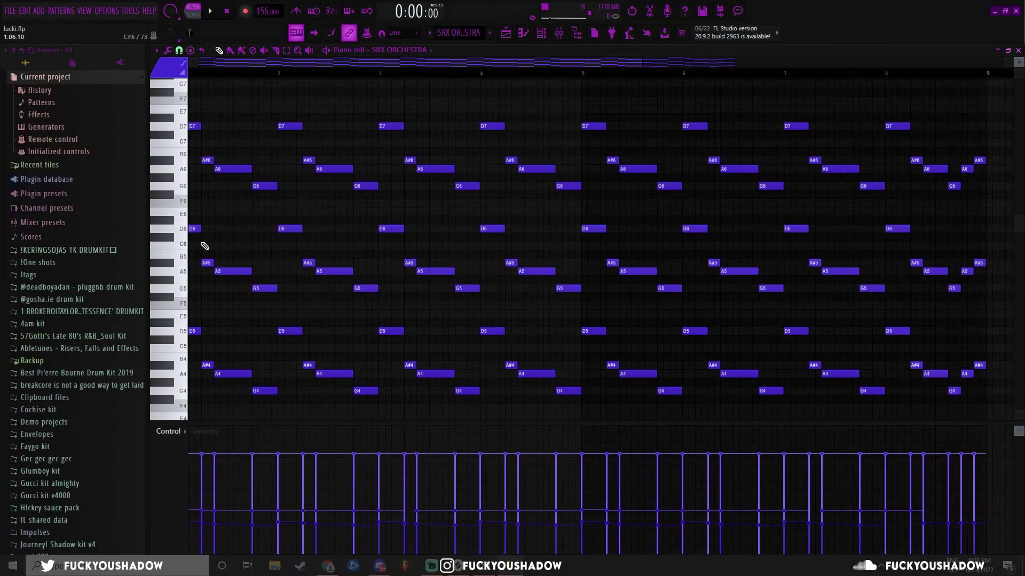
left_click_drag(203, 218, 321, 315)
left_click(219, 229)
left_click(233, 263)
left_click(273, 271)
left_click(319, 288)
right_click(279, 250)
mouse_move(314, 301)
left_mouse_down()
mouse_move(170, 219)
mouse_move(214, 222)
mouse_move(320, 286)
left_mouse_up()
right_click(264, 222)
right_click(219, 203)
right_click(268, 259)
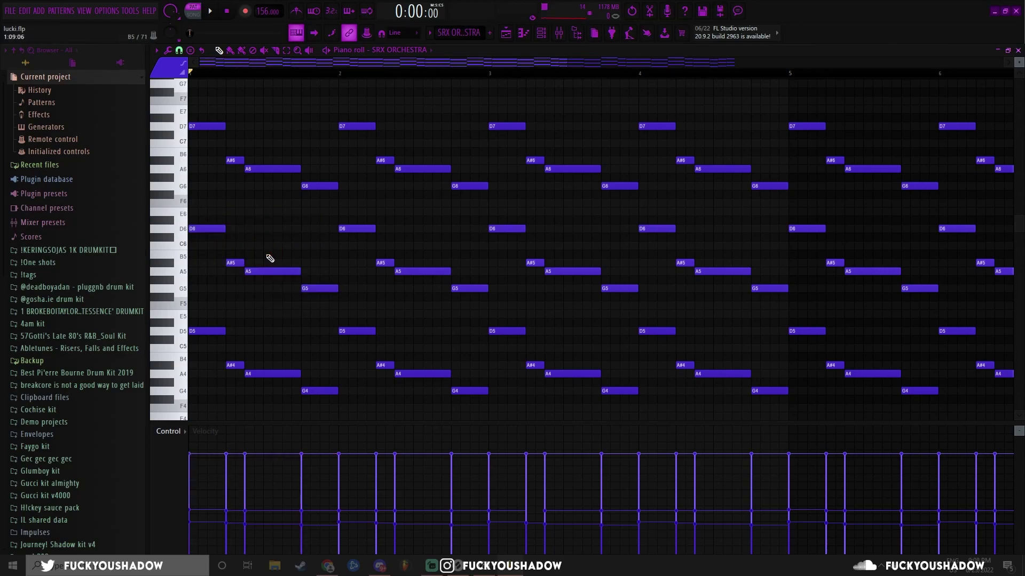
left_click_drag(211, 222, 313, 318)
right_click(278, 259)
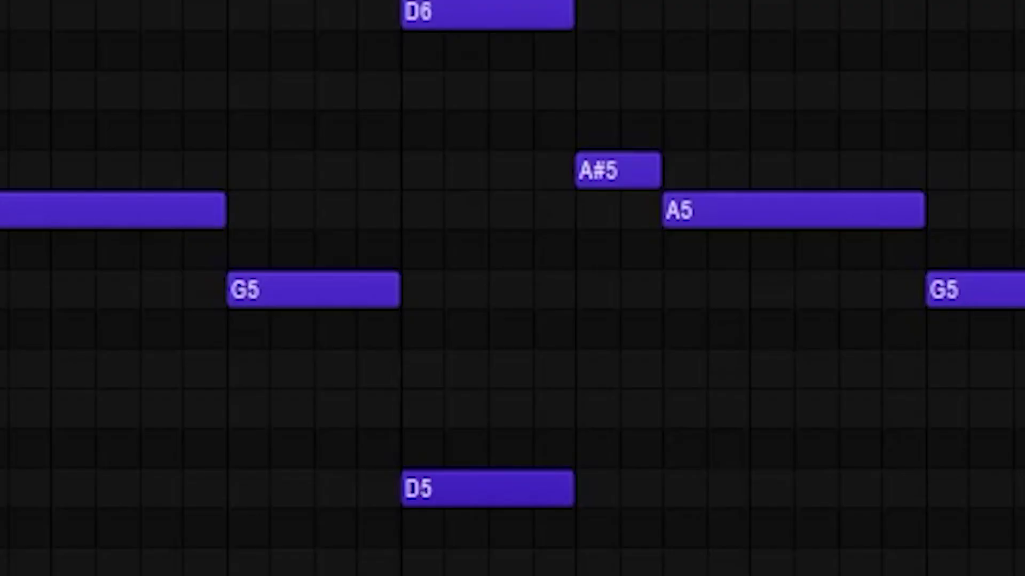
left_click_drag(210, 208, 319, 331)
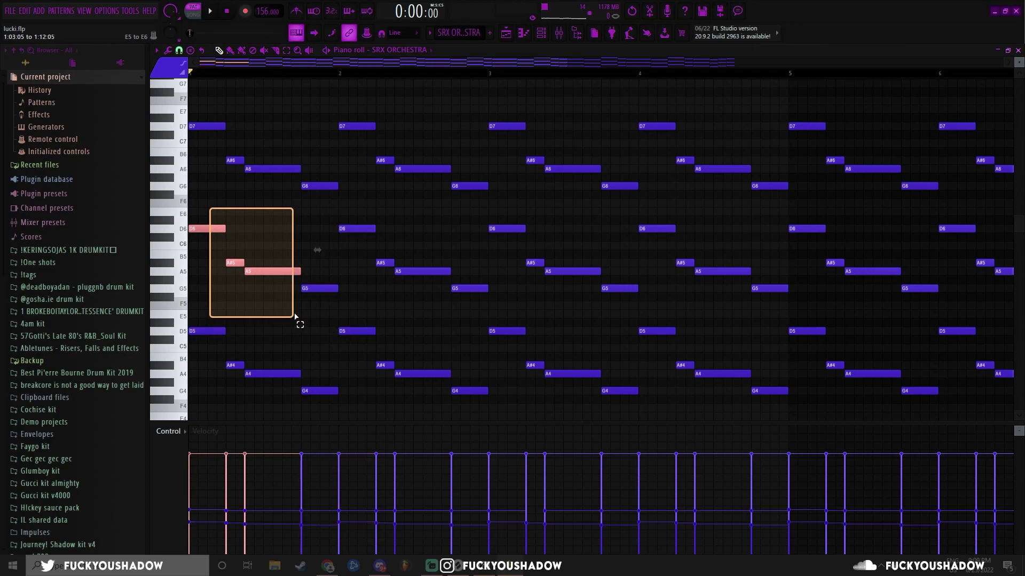
left_click(267, 240)
left_click_drag(216, 208, 332, 314)
left_click(233, 224)
left_click(277, 256)
left_click_drag(212, 209, 313, 308)
left_click(293, 238)
Demonstrate octave layering by shifting the opening bar's middle-octave notes up one octave, down two octaves, and copying them back an octave higher
left_click_drag(216, 216, 314, 308)
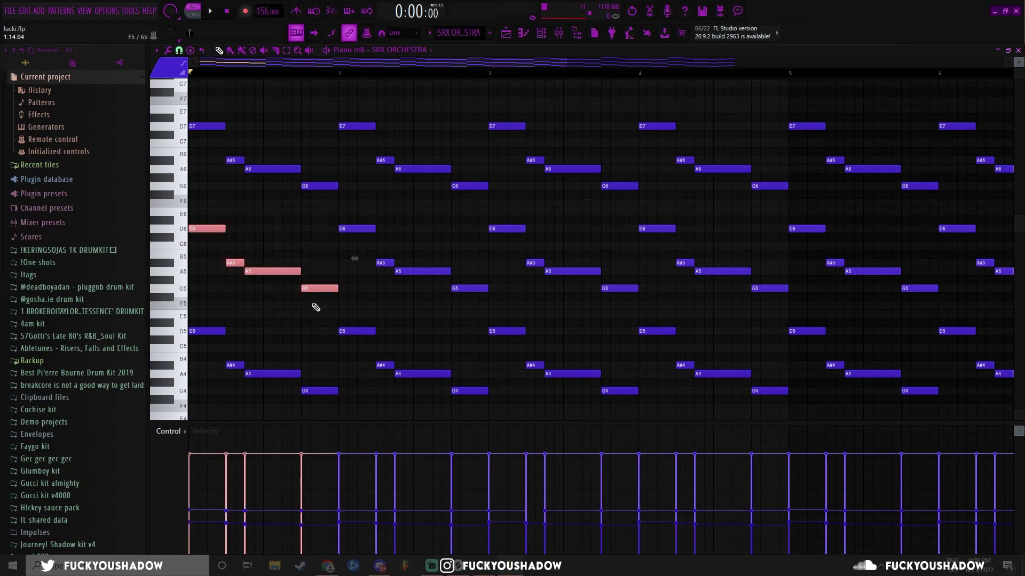
key("ctrl+Up")
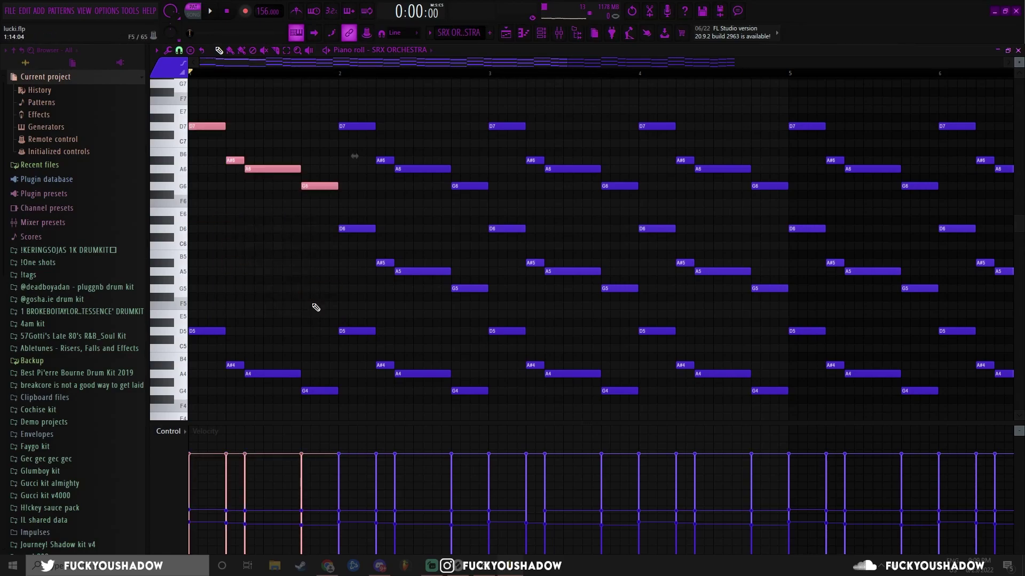
key("ctrl+Down")
key("ctrl+Down")
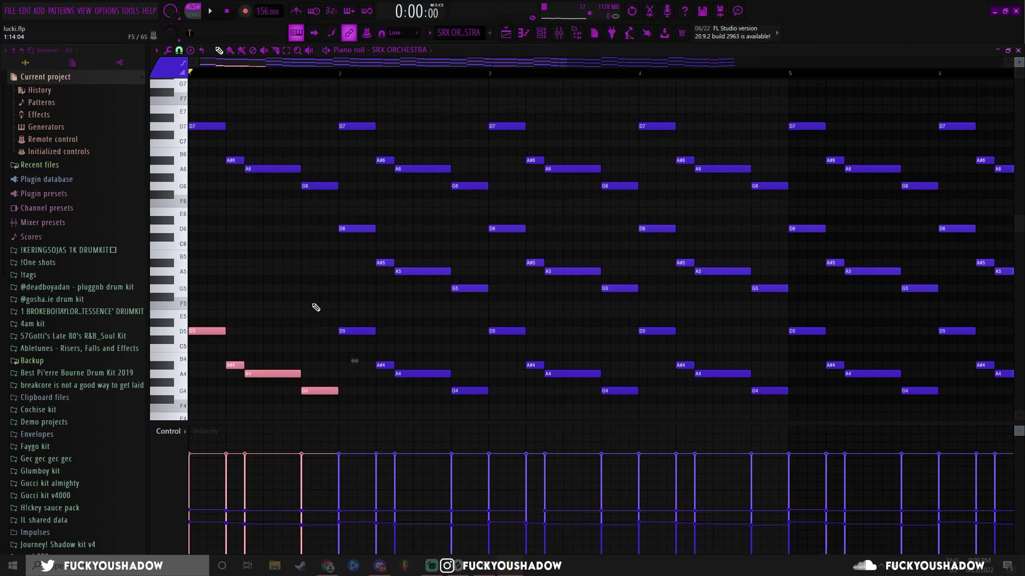
key("ctrl+c")
key("ctrl+v")
key("ctrl+Up")
key("ctrl+d")
Inspect the velocities of the opening bar's upper- and lower-octave melody notes, leaving the notes deselected
left_click_drag(209, 113, 337, 208)
left_click_drag(206, 320, 309, 434)
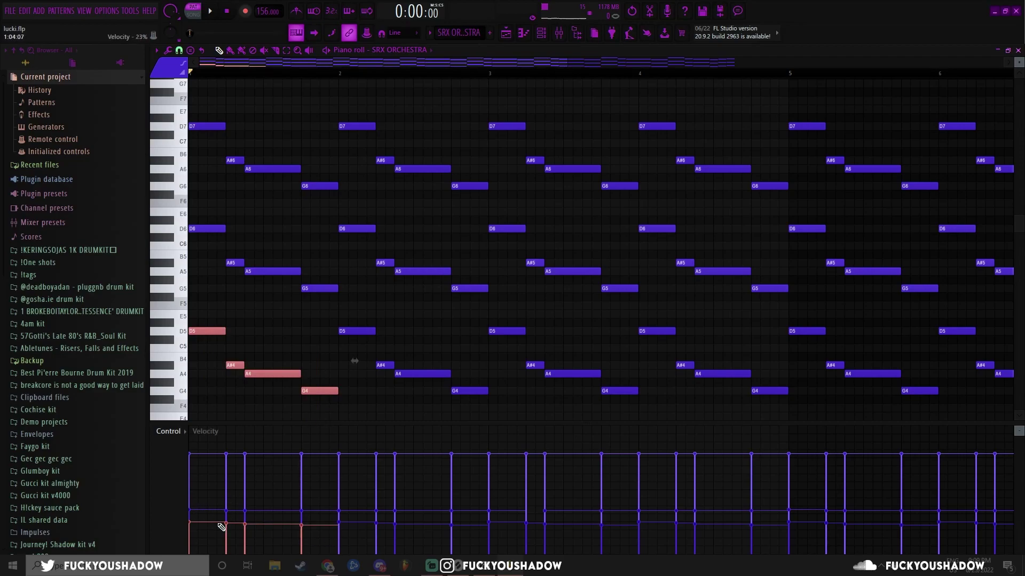
key("ctrl+d")
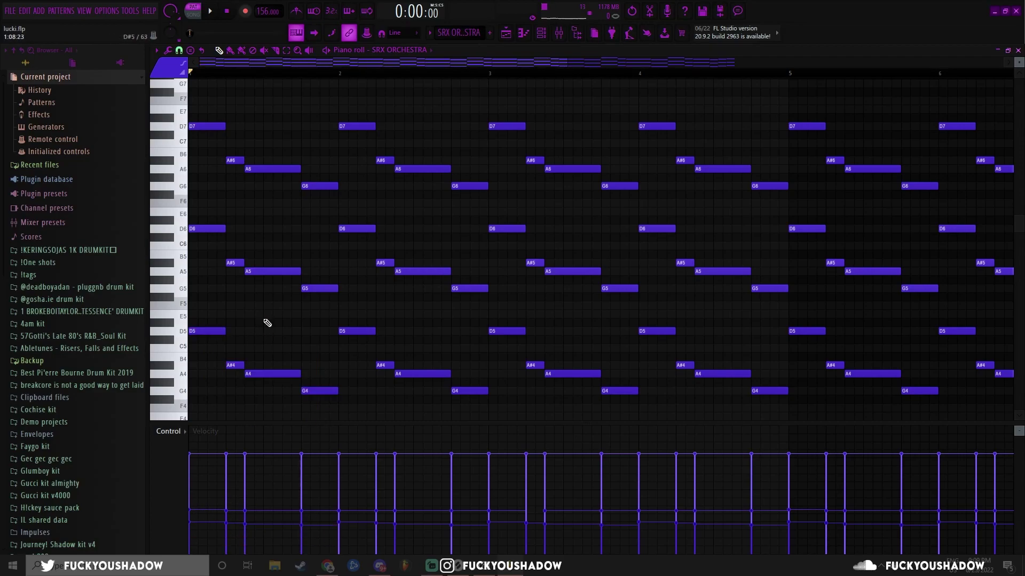
Play the Serum pad pattern and examine how its long D and A notes are layered in octaves
scroll(267, 323, "down", 4)
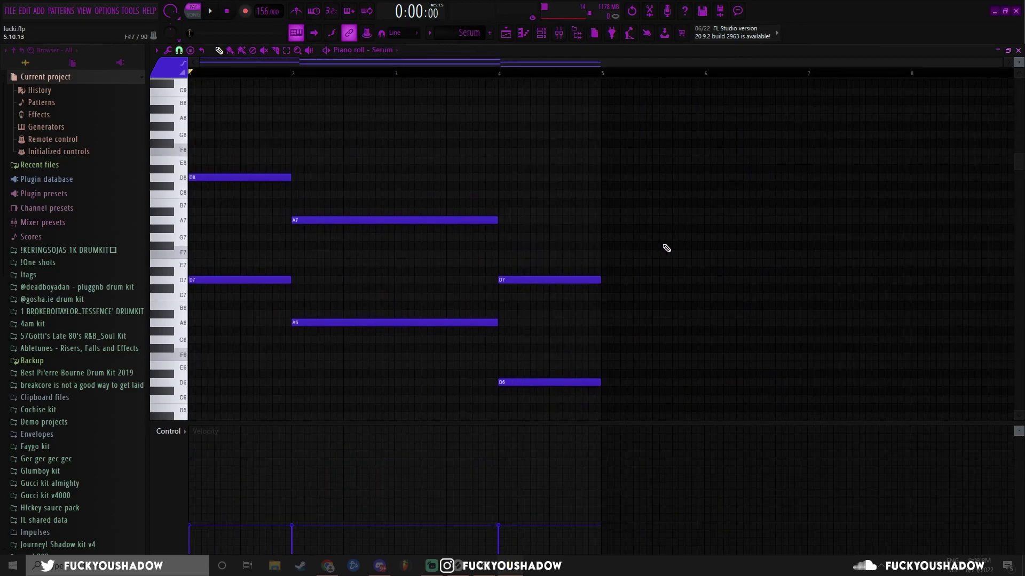
key("space")
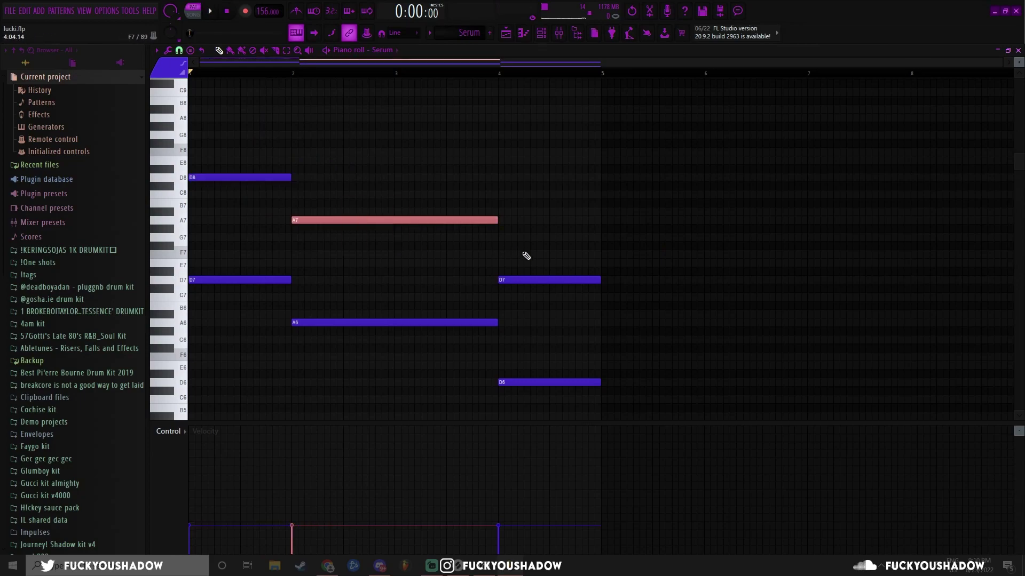
left_click_drag(252, 158, 603, 300)
left_click(351, 164, "ctrl")
left_click(417, 183, "ctrl")
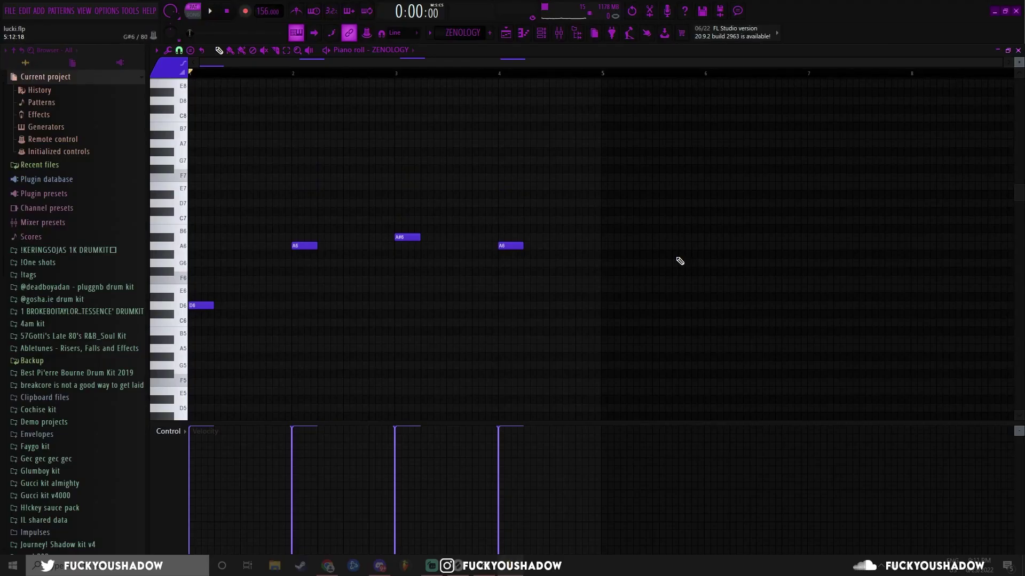
Play back the ZENOLOGY pattern to hear its D6, A6, A#6, A6 notes
scroll(689, 274, "down", 1)
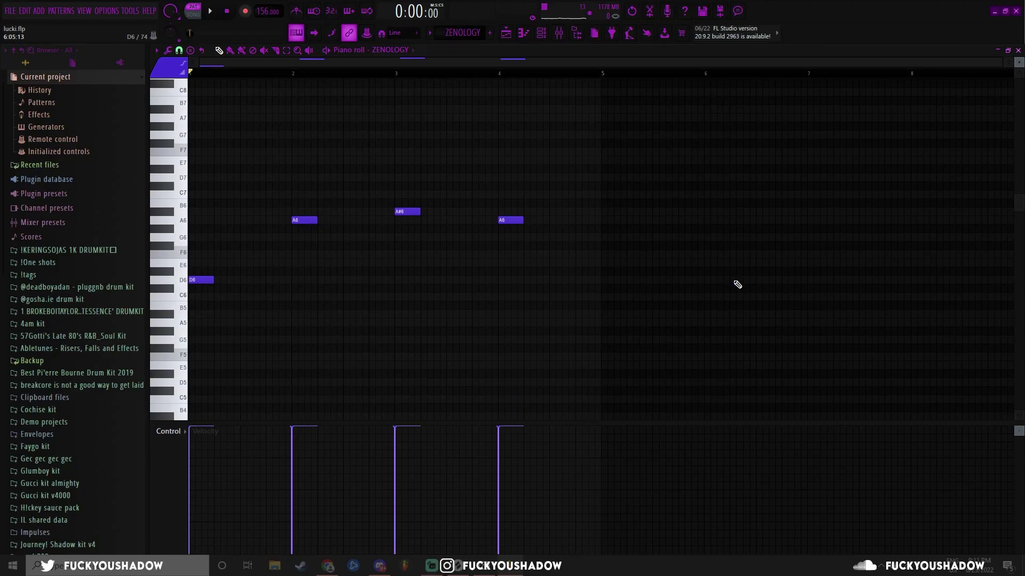
key("space")
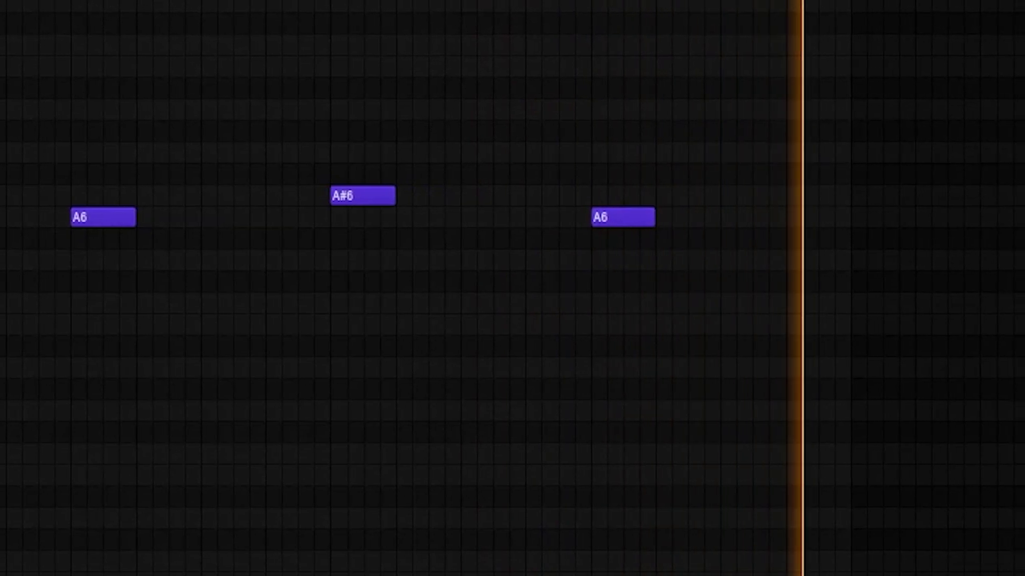
key("space")
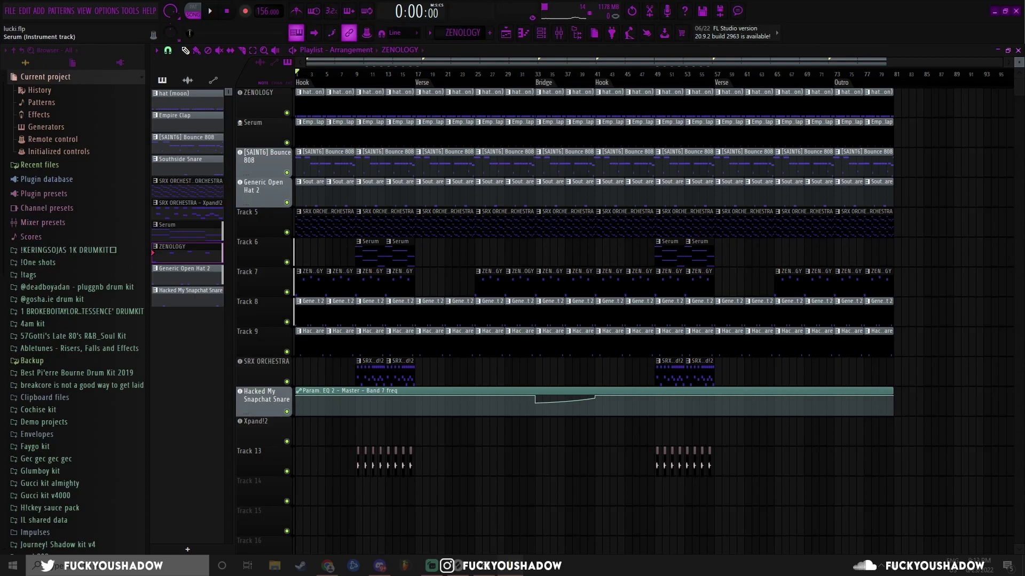
Open the Empire Clap pattern in the piano roll and play it in pattern mode
double_click(307, 124)
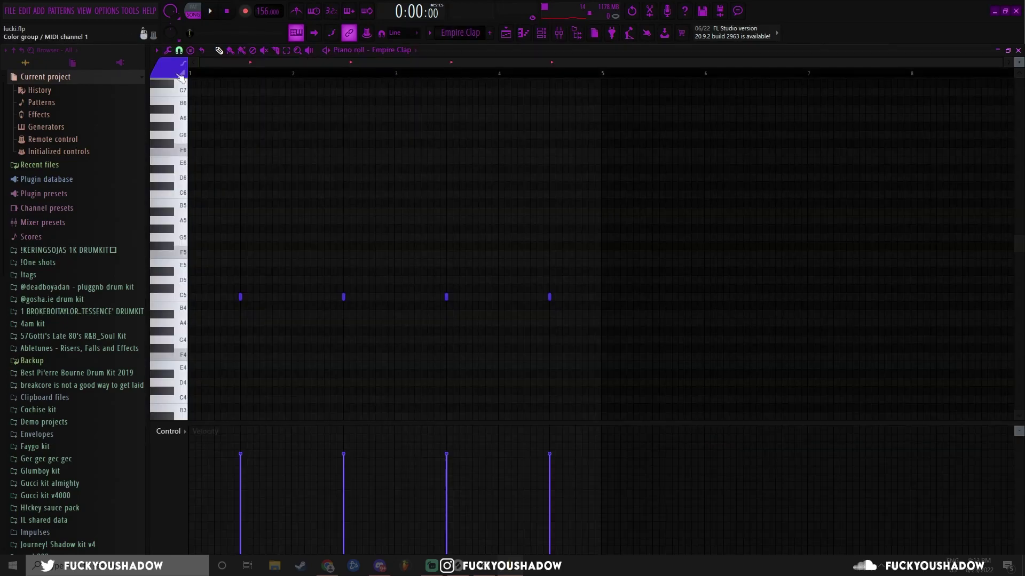
left_click(194, 12)
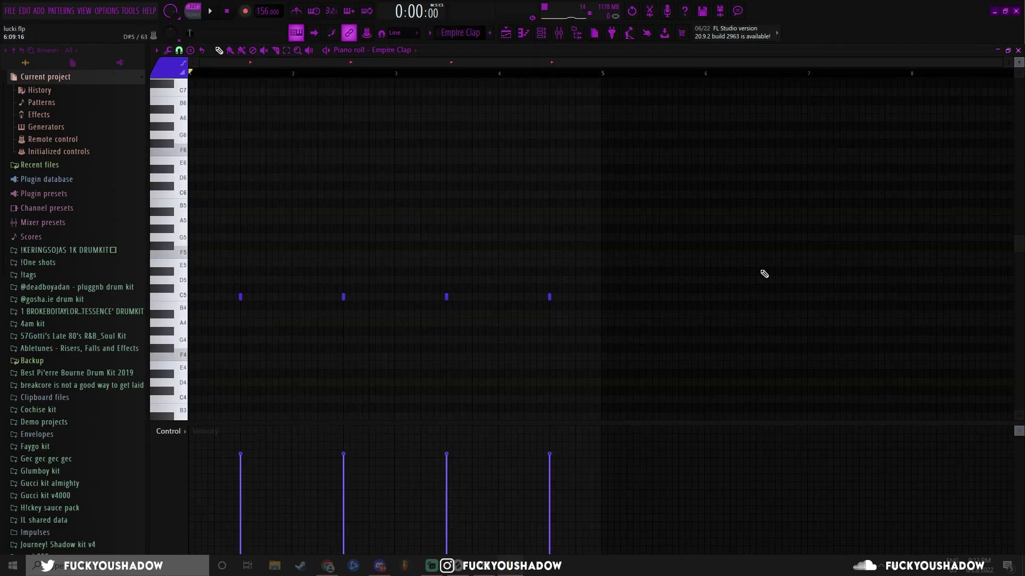
key("space")
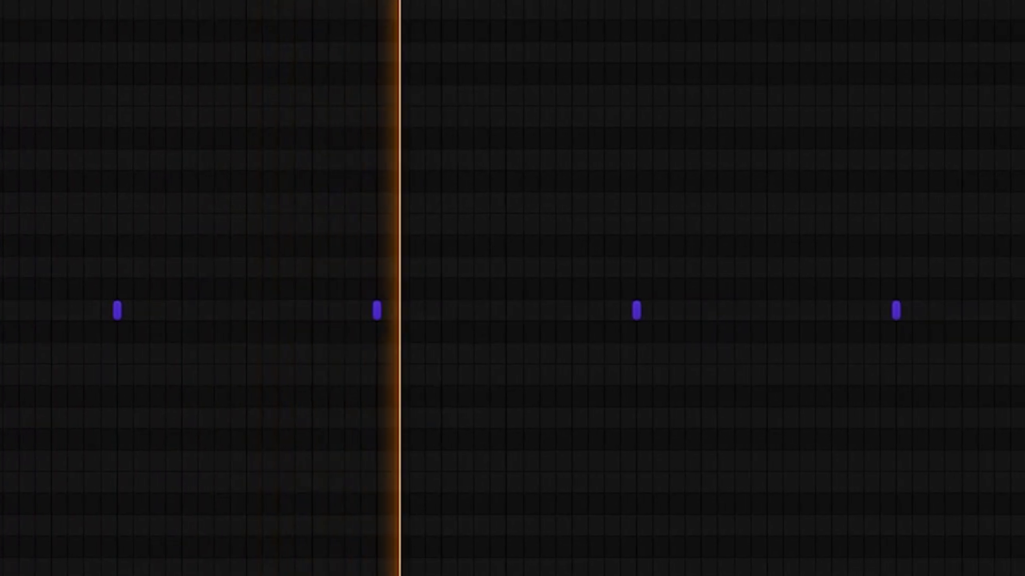
key("space")
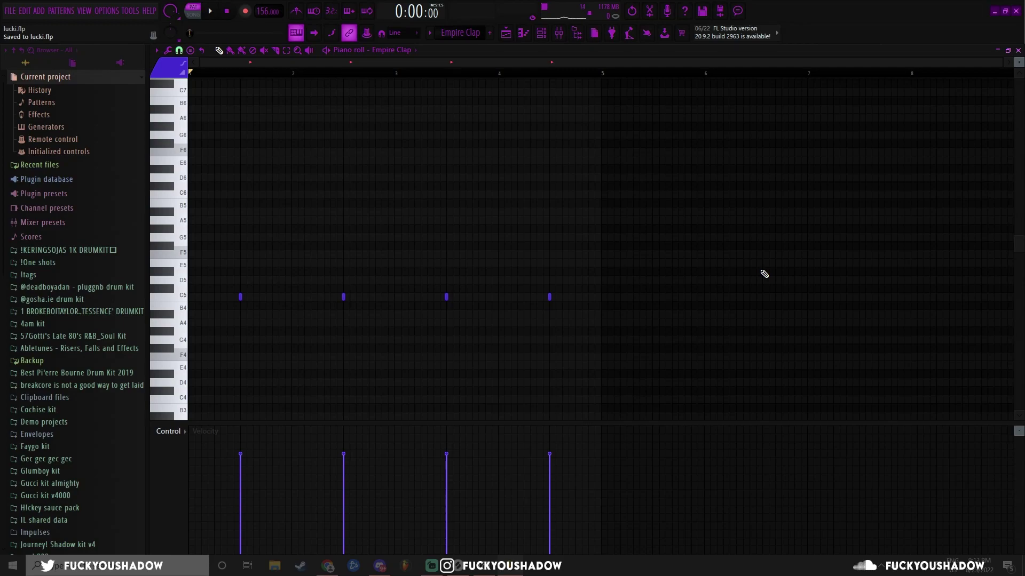
Show the hat (moon) pattern in the piano roll and play it back
key("KP_Add")
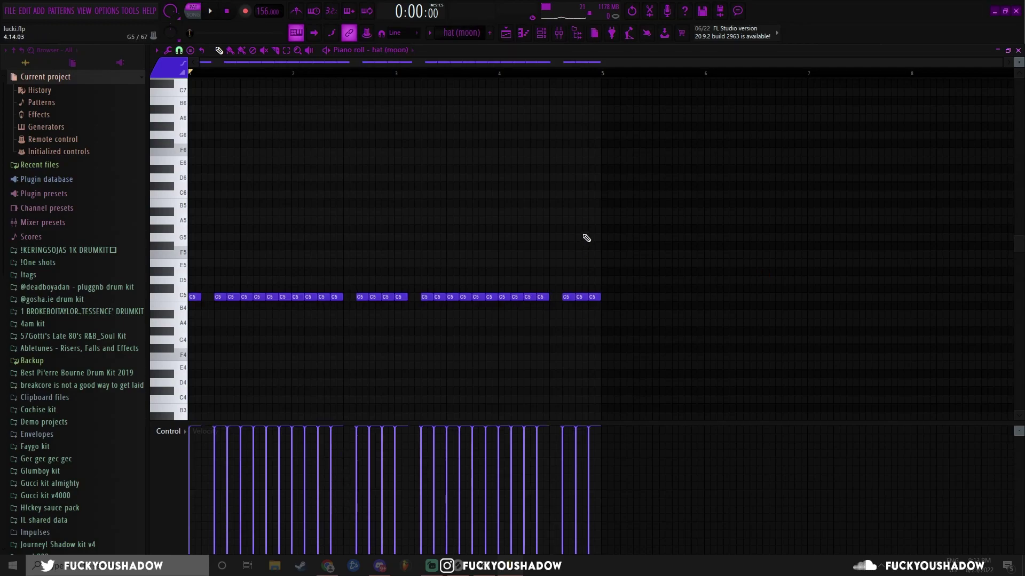
scroll(587, 235, "down", 1)
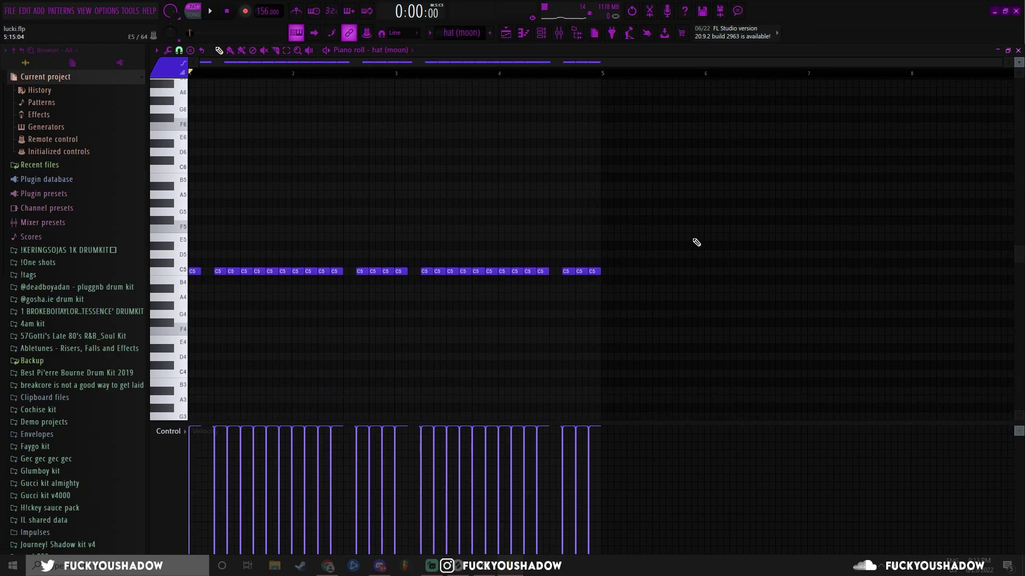
key("space")
Play back the Generic Open Hat 2, Hacked My Snapchat Snare and Southside Snare patterns one after another
key("KP_Add")
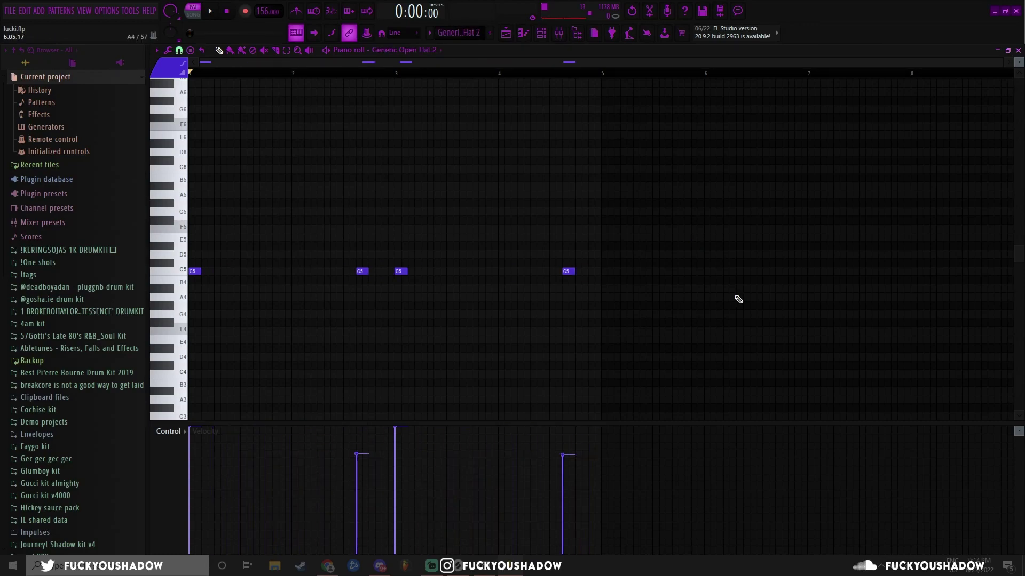
key("space")
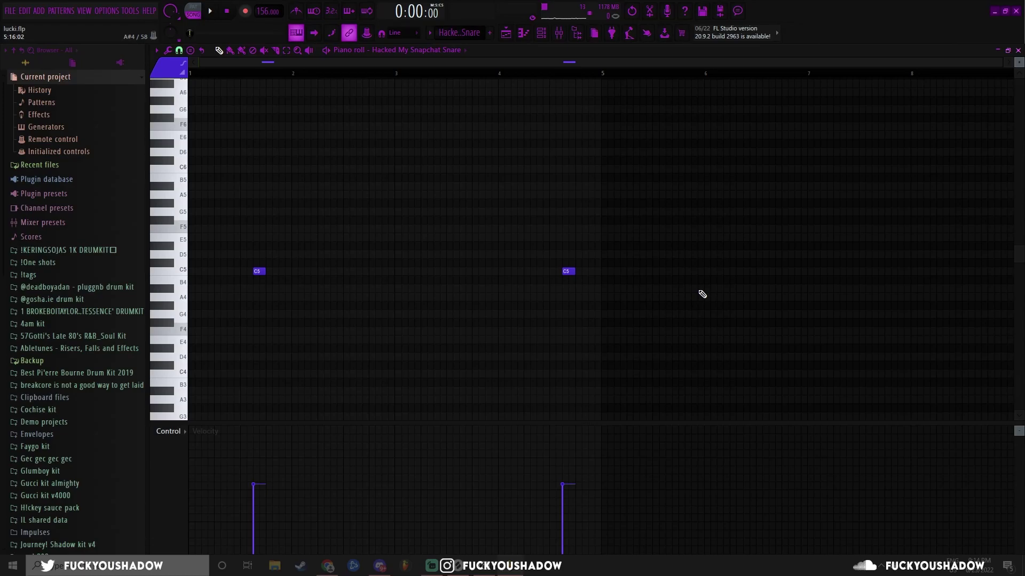
key("space")
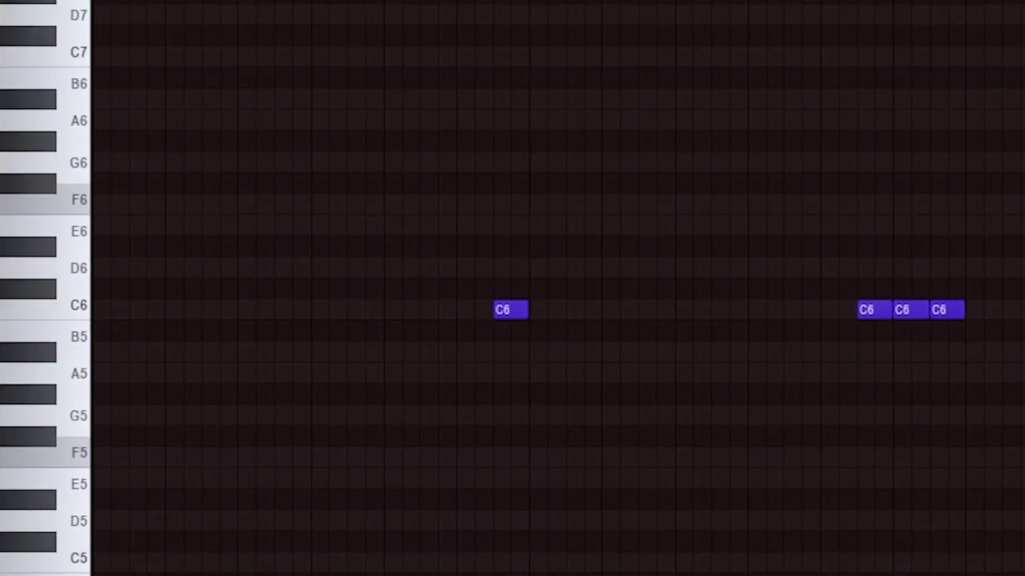
key("space")
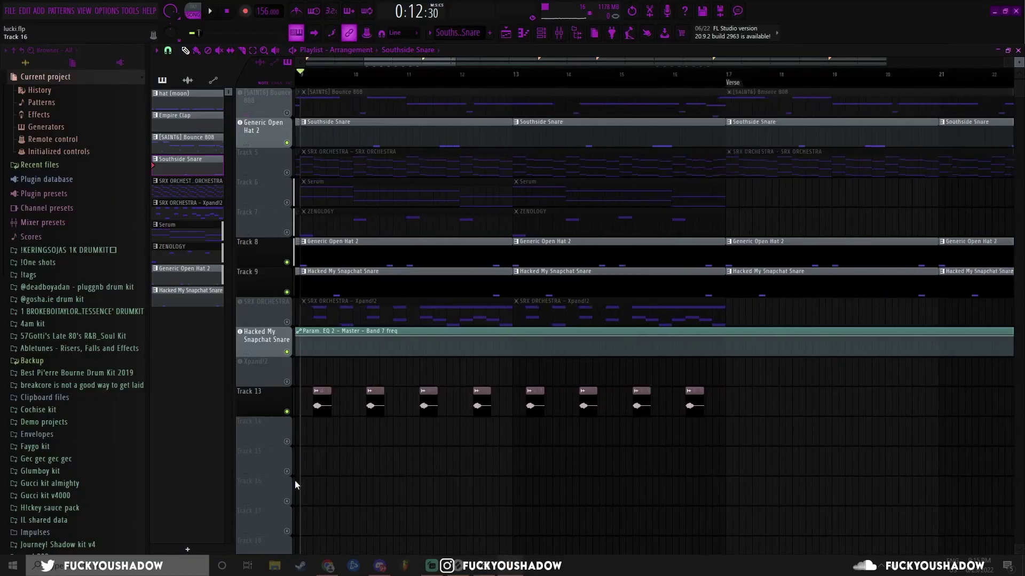
Play the arrangement from bar 9 to hear the chant sample clips on Track 13 with the drums
scroll(376, 480, "down", 3)
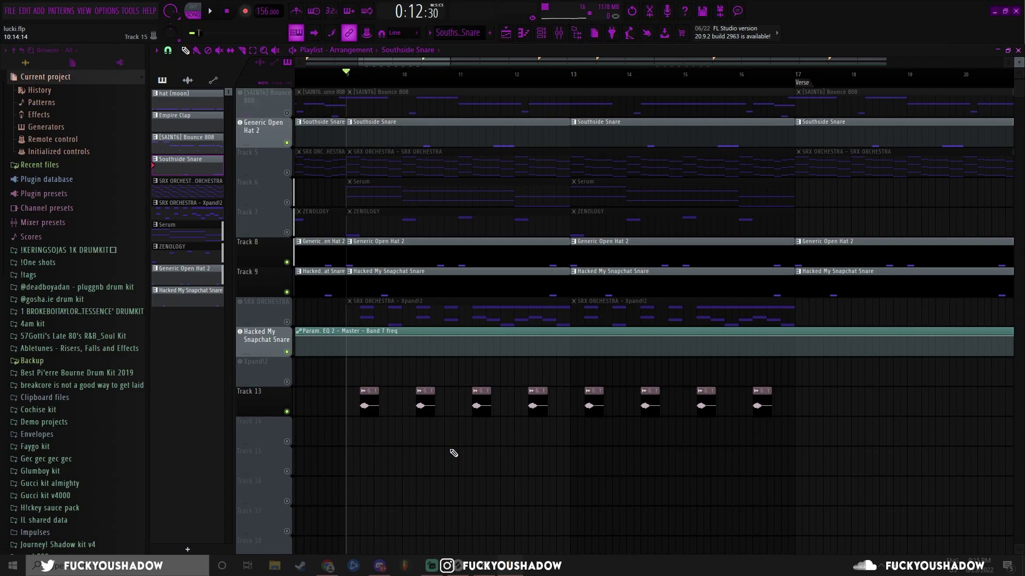
key("space")
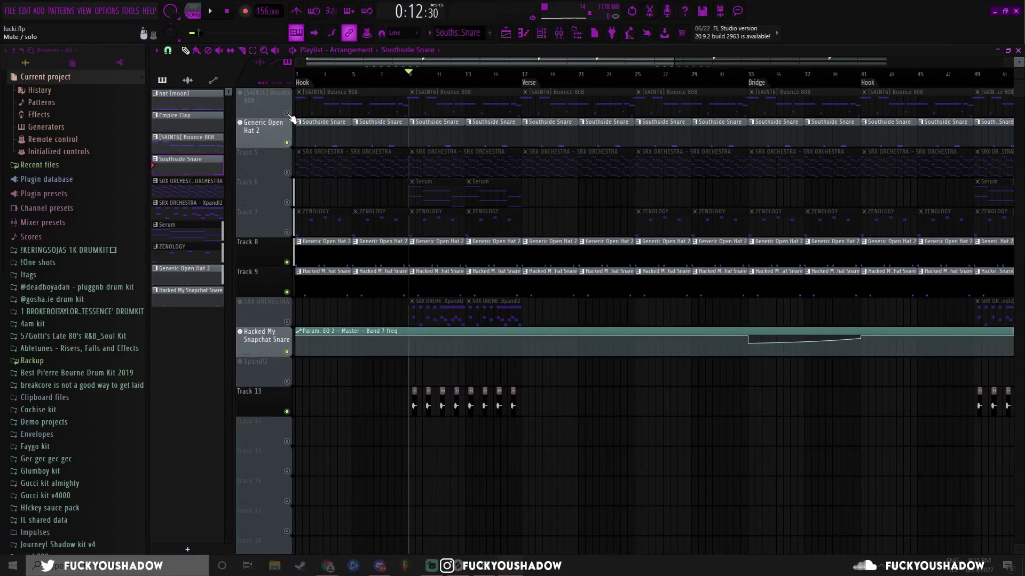
scroll(828, 151, "down", 2)
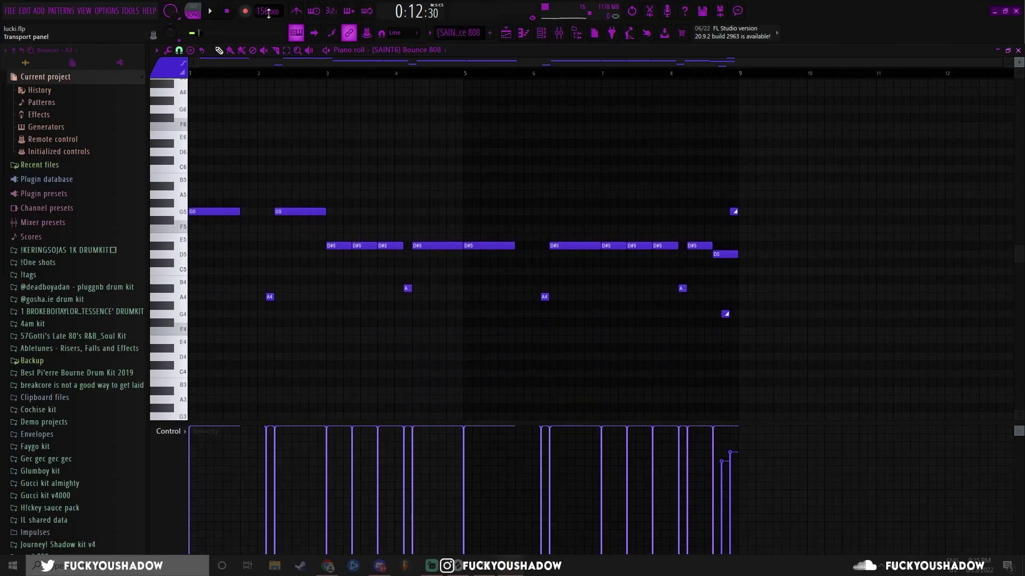
Play the [SAINT6] Bounce 808 pattern on its own in pattern mode and highlight its low notes
left_click(200, 7)
key("space")
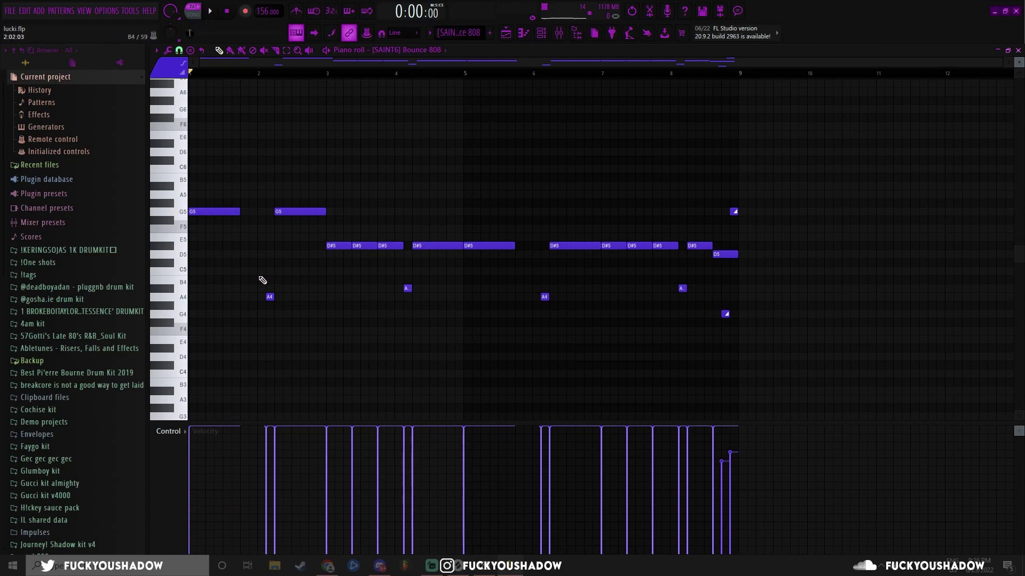
left_click_drag(255, 284, 849, 336)
left_click(579, 230)
In the mixer, examine the Fruity parametric EQ 2 on the Xpand!2 and [SAINT6] Bounce 808 inserts
left_click(558, 32)
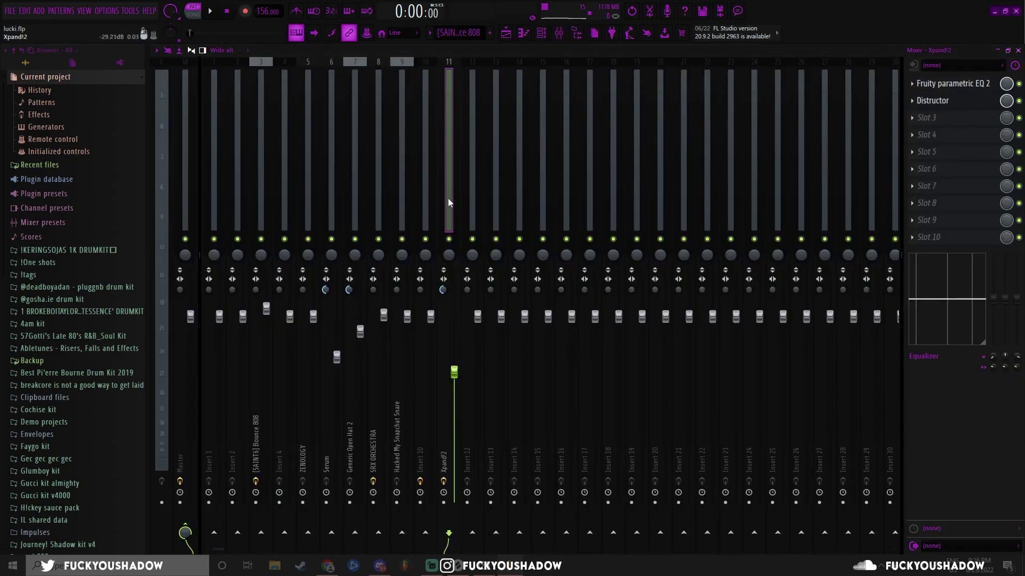
left_click(929, 84)
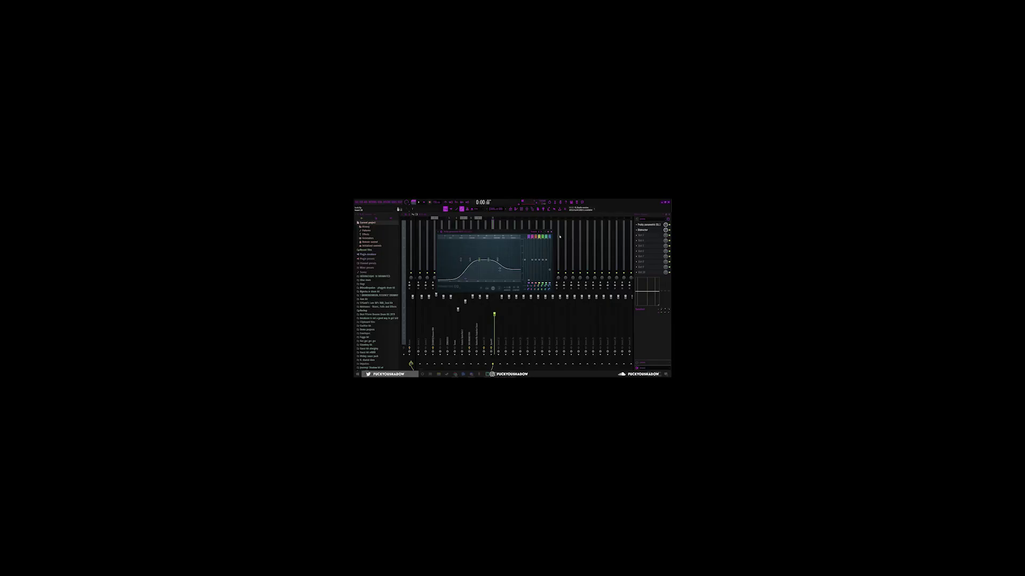
left_click(552, 232)
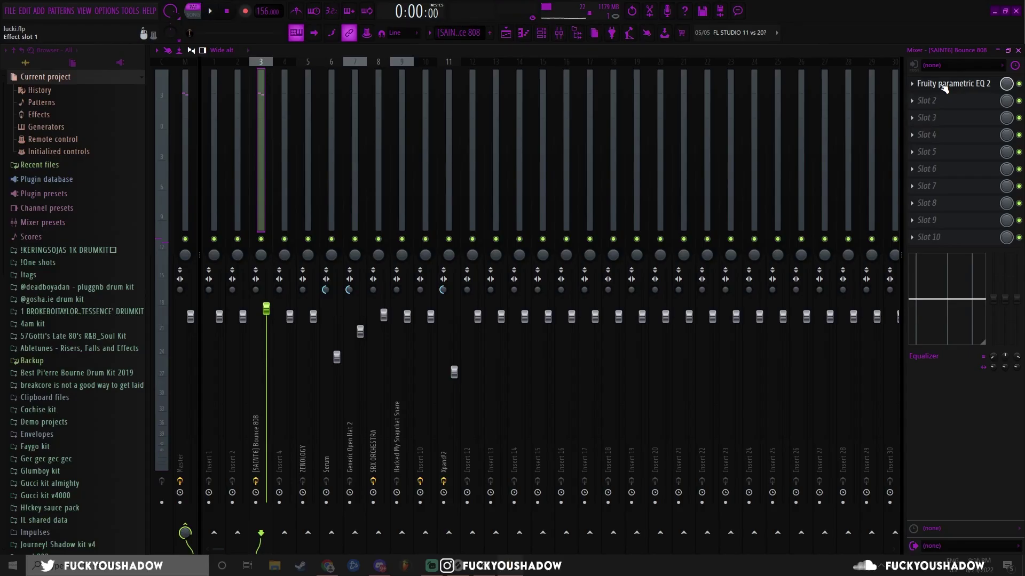
left_click(941, 85)
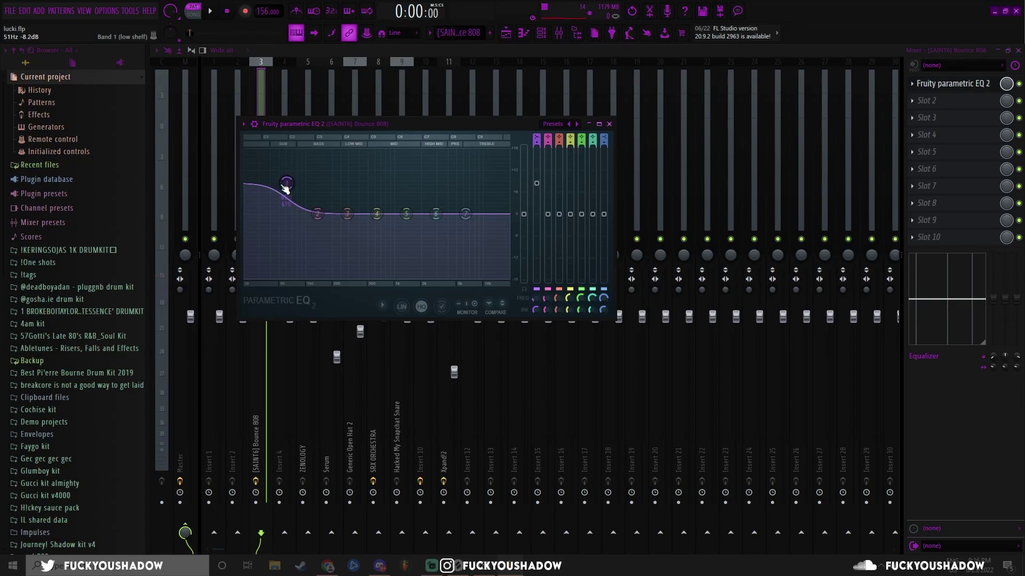
left_click(609, 125)
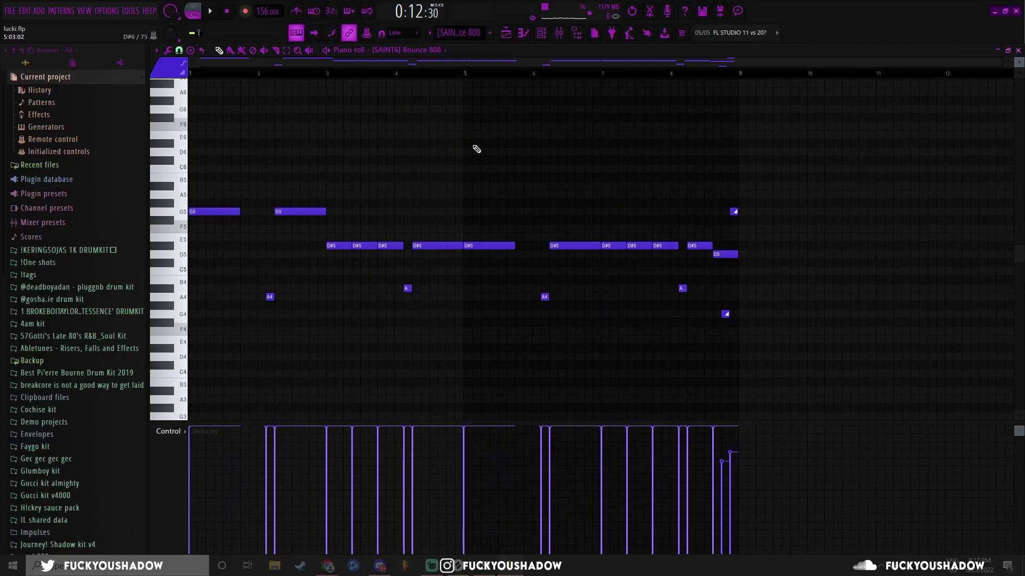
Highlight the two opening G5 notes of the Bounce 808 pattern in the piano roll
scroll(550, 163, "down", 1)
scroll(554, 165, "up", 1)
left_click_drag(358, 224, 222, 199)
left_click(301, 166, "ctrl")
left_click_drag(350, 229, 224, 196)
left_click(261, 160, "ctrl")
left_click_drag(362, 222, 200, 192)
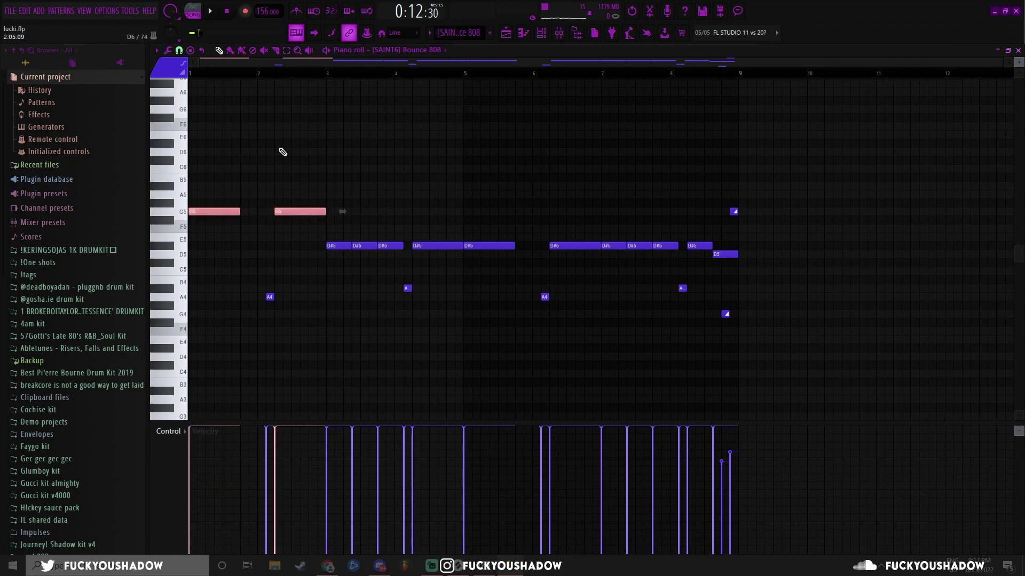
Highlight the D#5 notes starting at bar 3, followed by the short lower notes between bars 4 and 8
left_click(332, 233, "ctrl")
left_click_drag(321, 234, 450, 256)
left_click(410, 221, "ctrl")
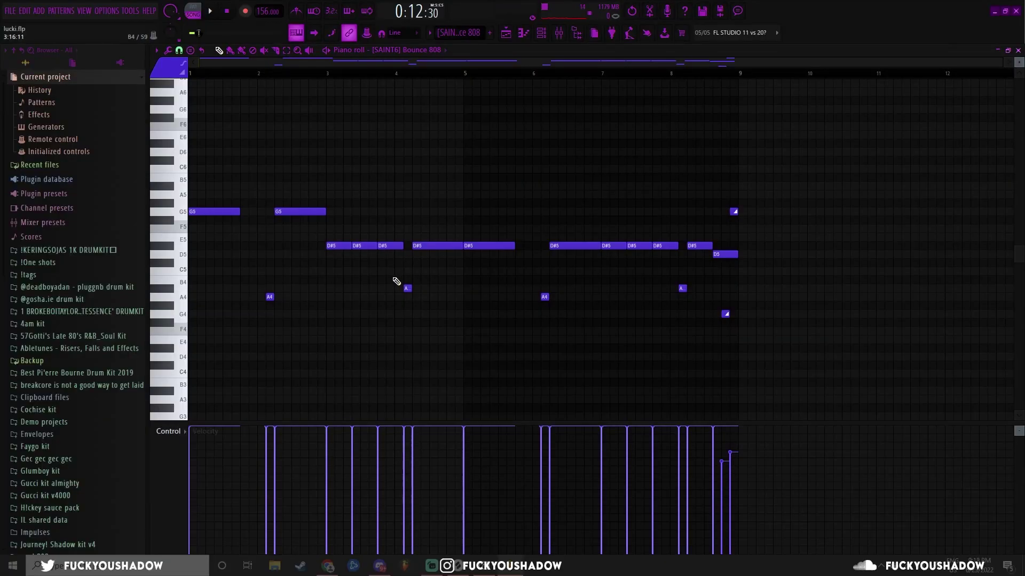
left_click_drag(396, 277, 635, 326)
scroll(436, 321, "up", 3)
left_click(433, 321, "ctrl")
left_click_drag(373, 276, 727, 328)
left_click(457, 289, "ctrl")
Return the playhead to the start of the 808 pattern and highlight all of its notes
scroll(437, 299, "down", 3)
mouse_move(395, 75)
left_mouse_down()
mouse_move(505, 85)
mouse_move(373, 77)
mouse_move(397, 76)
left_mouse_up()
left_click_drag(203, 33, 190, 33)
left_click_drag(351, 77, 82, 89)
scroll(486, 172, "down", 1)
scroll(411, 167, "up", 1)
left_click_drag(373, 219, 184, 149)
left_click_drag(329, 227, 89, 137)
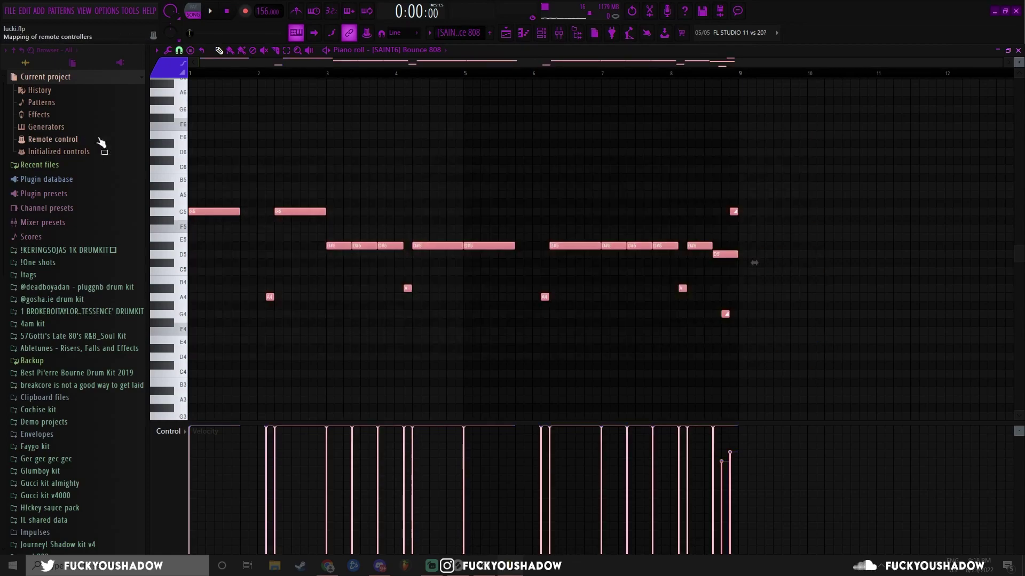
left_click(970, 254, "ctrl")
Cue pattern mode near the slide notes in bar 8, and highlight the opening G5 notes again
scroll(902, 262, "up", 2)
left_click_drag(467, 79, 462, 79)
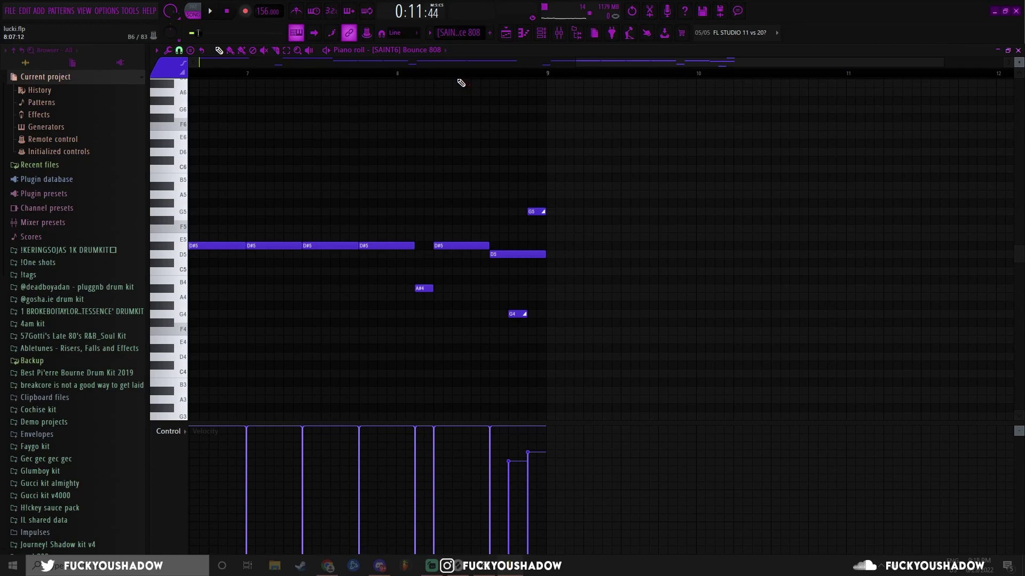
left_click(193, 11)
scroll(322, 128, "down", 2)
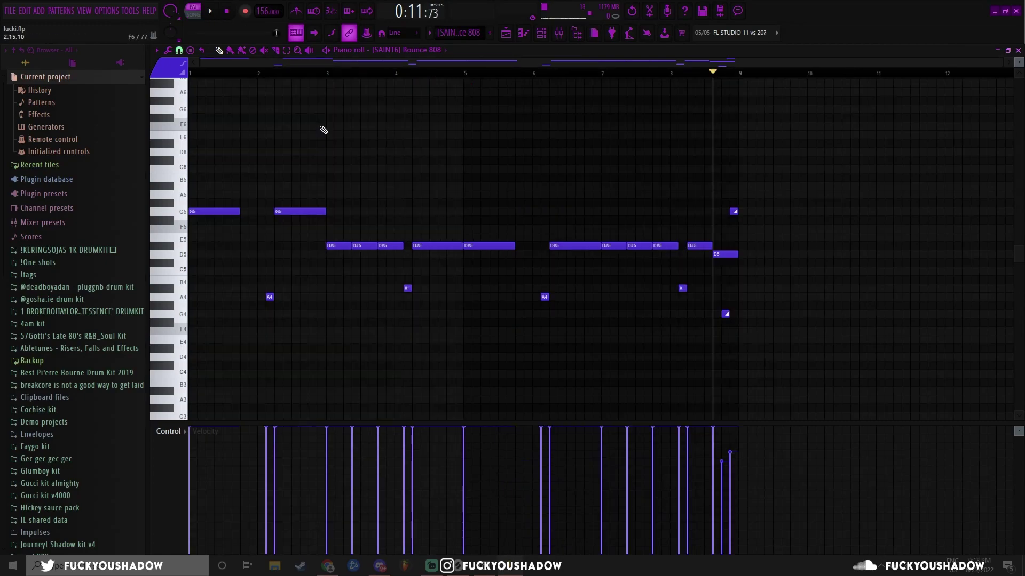
left_click_drag(359, 229, 167, 198)
left_click(490, 147)
Return to the playlist in song mode and play the drums and 808 from bar 9
key("l")
key("F5")
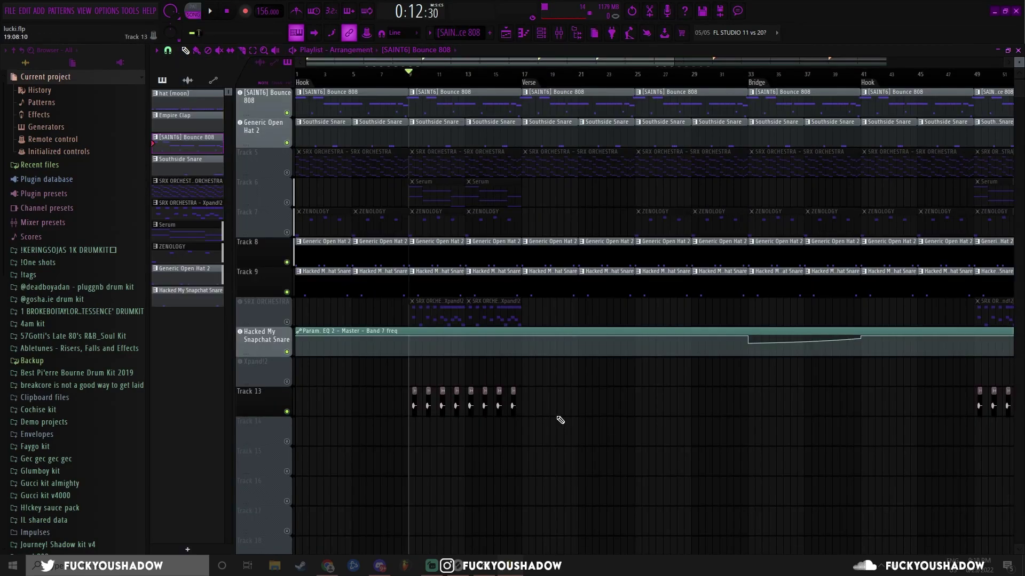
key("space")
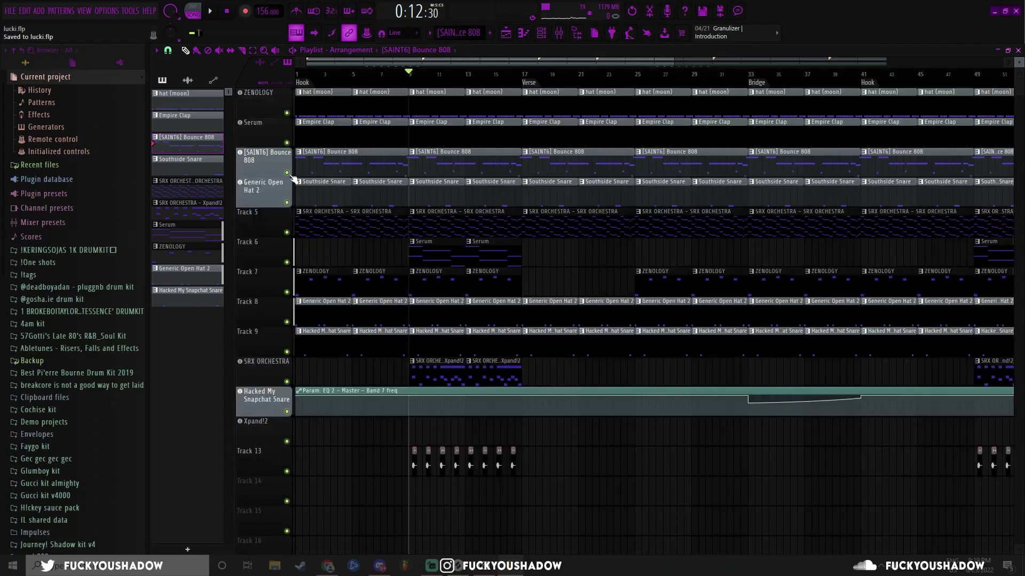
Show the full arrangement with the playhead at bar 1 and save the project
scroll(319, 152, "down", 3)
left_click_drag(356, 73, 149, 82)
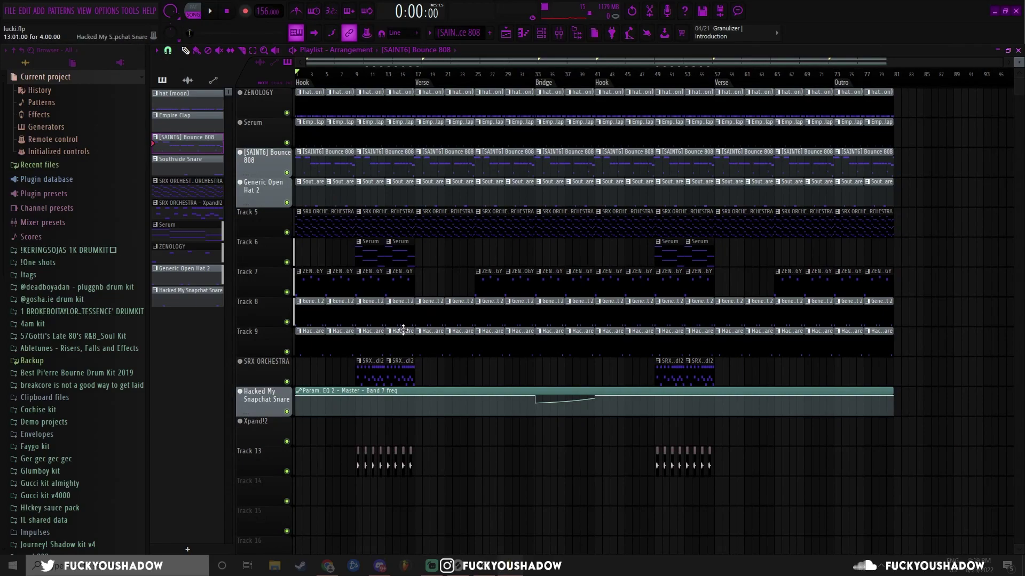
key("ctrl+s")
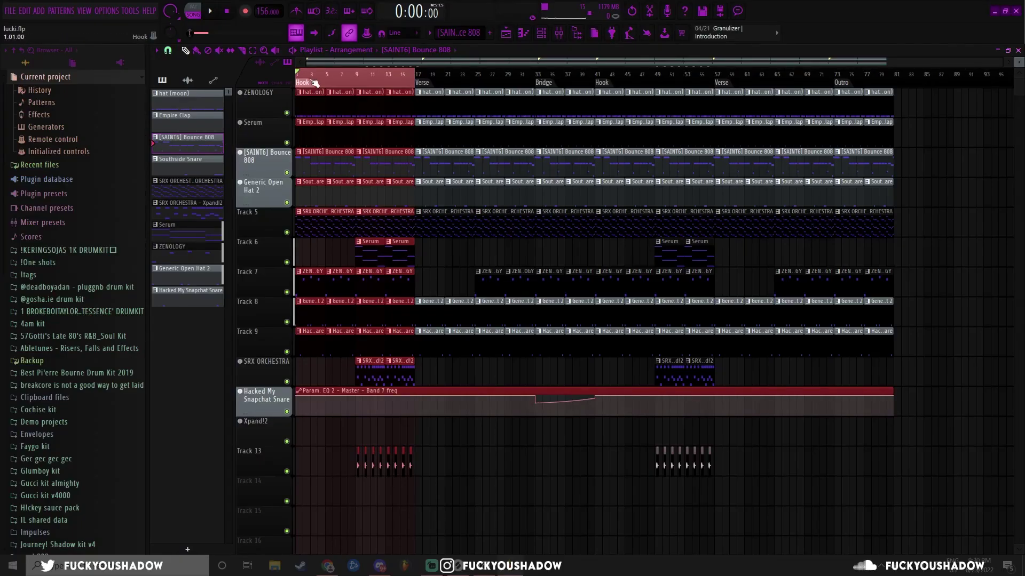
Highlight the arrangement from the first Verse through the Outro on the timeline, and place the playhead at bar 9 in the Hook
left_click_drag(418, 80, 595, 89)
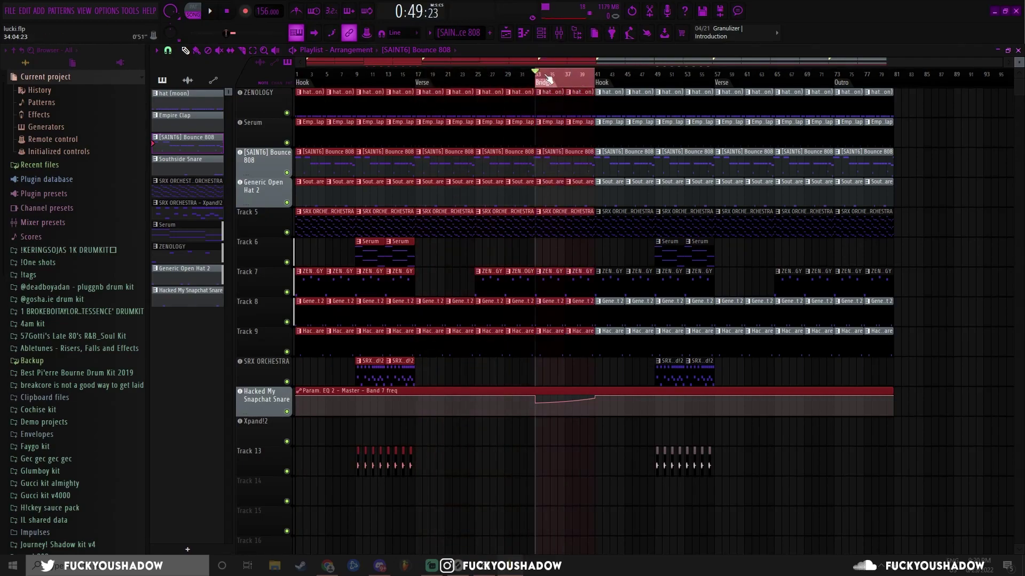
left_click_drag(596, 80, 893, 87)
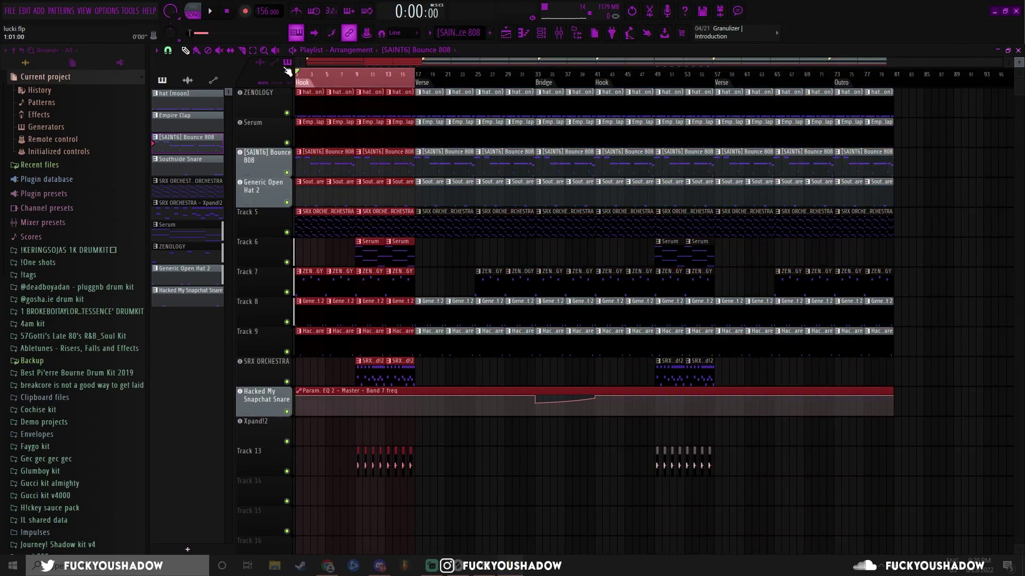
left_click_drag(385, 75, 356, 76)
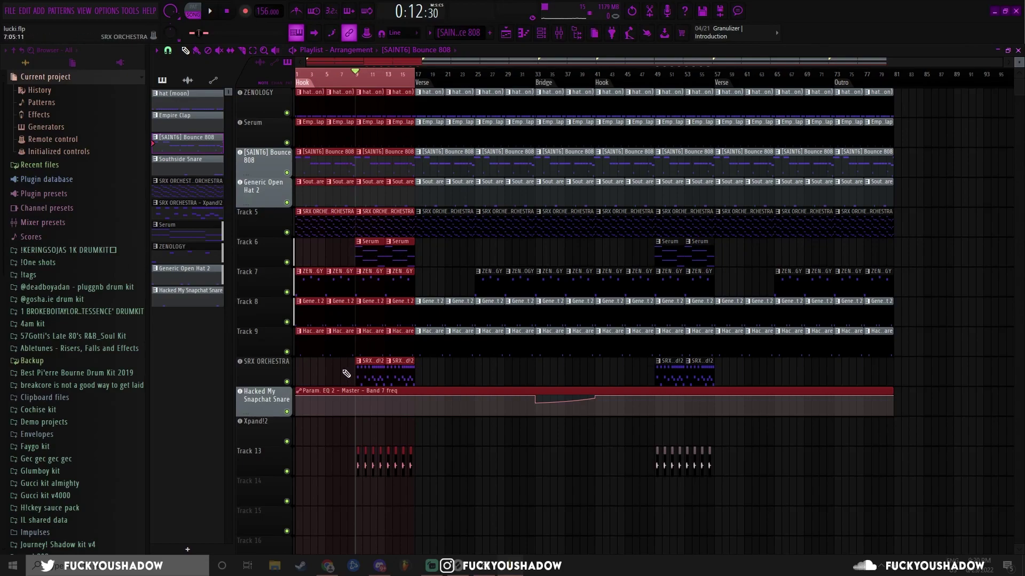
Select the Verse and Bridge sections in turn on the playlist timeline and play from the Bridge
left_click(427, 81)
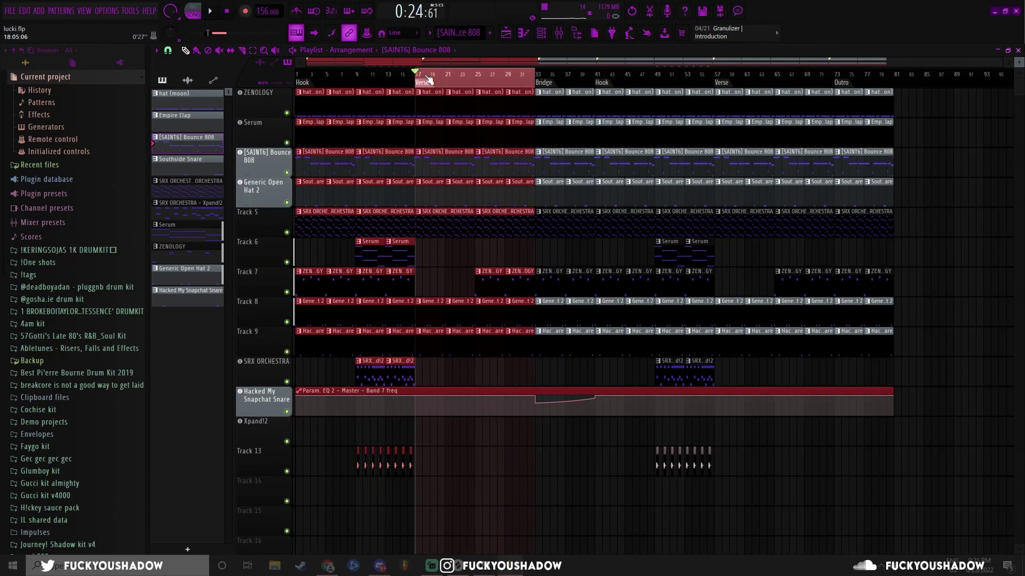
left_click(543, 81)
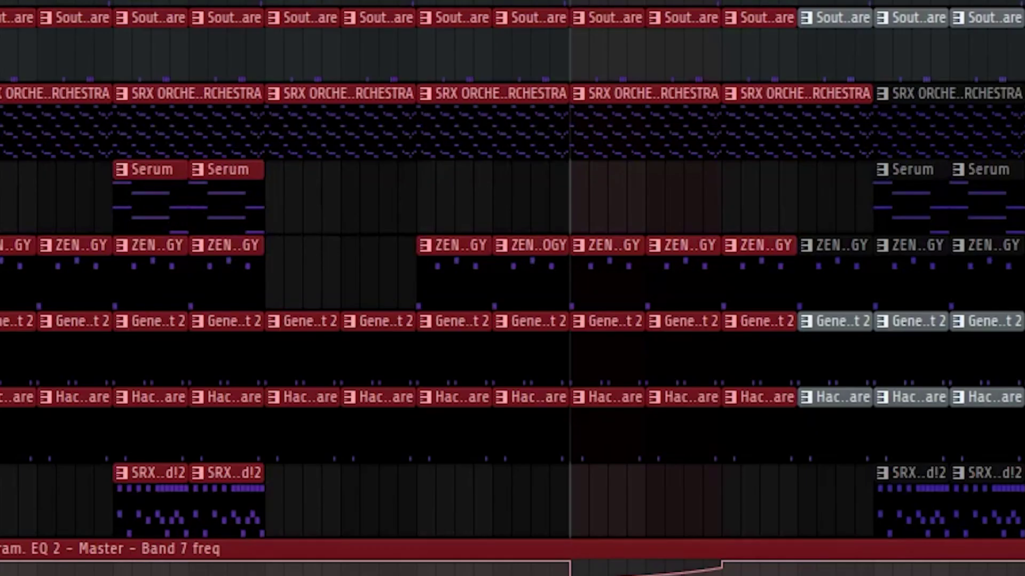
key("space")
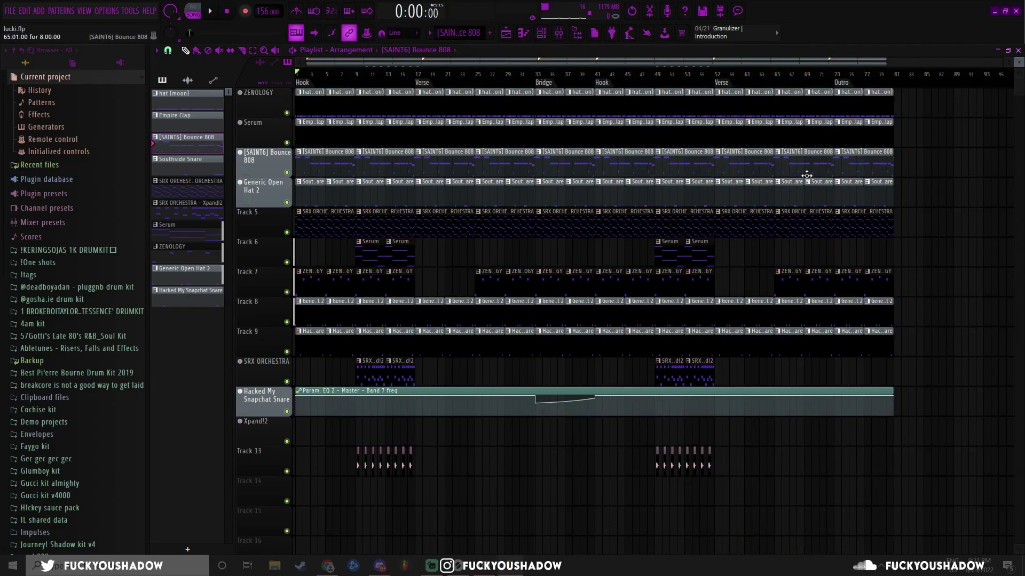